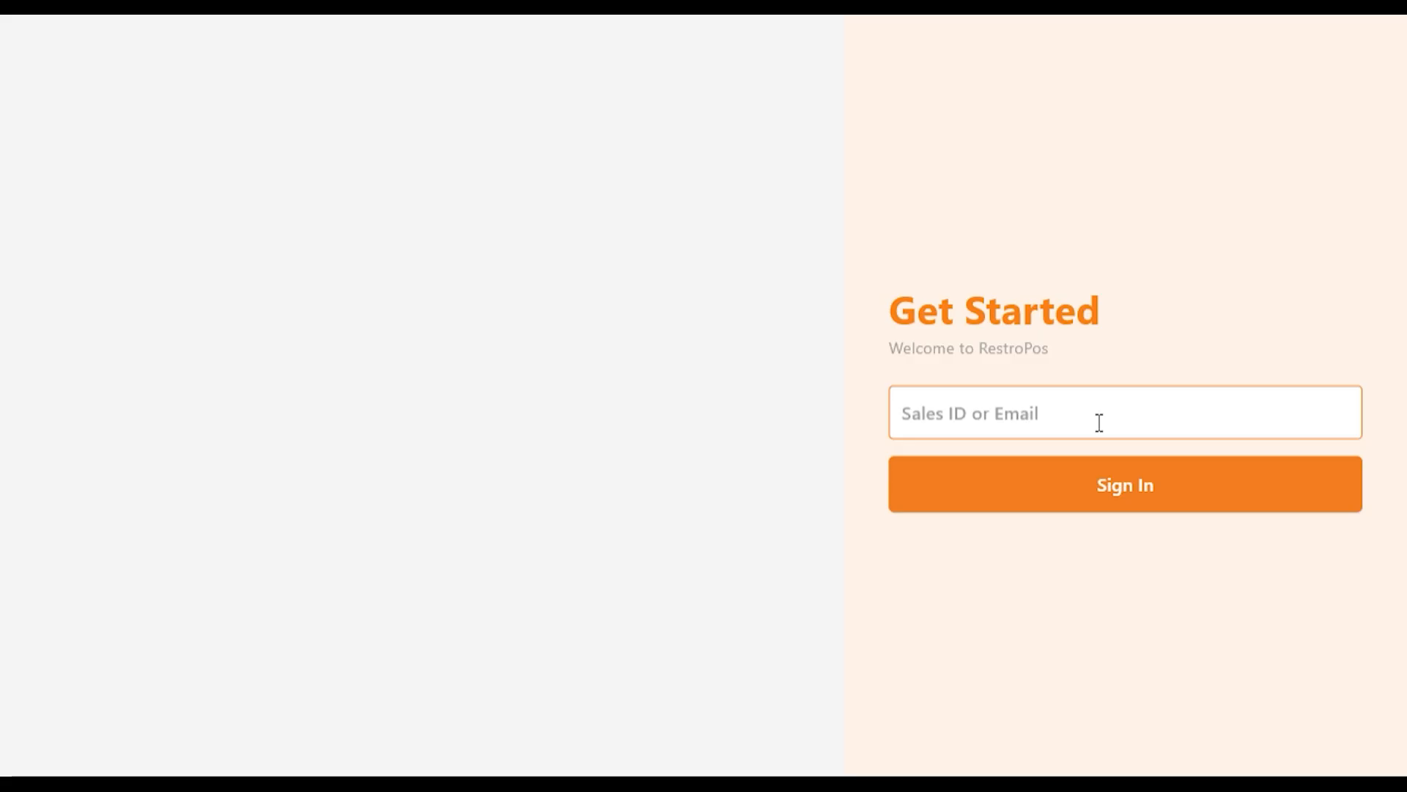
# Step: Sign in with the account email and log in to Restro Cloud Demo with the cashier PIN
pyautogui.hotkey('ctrl', 'v')
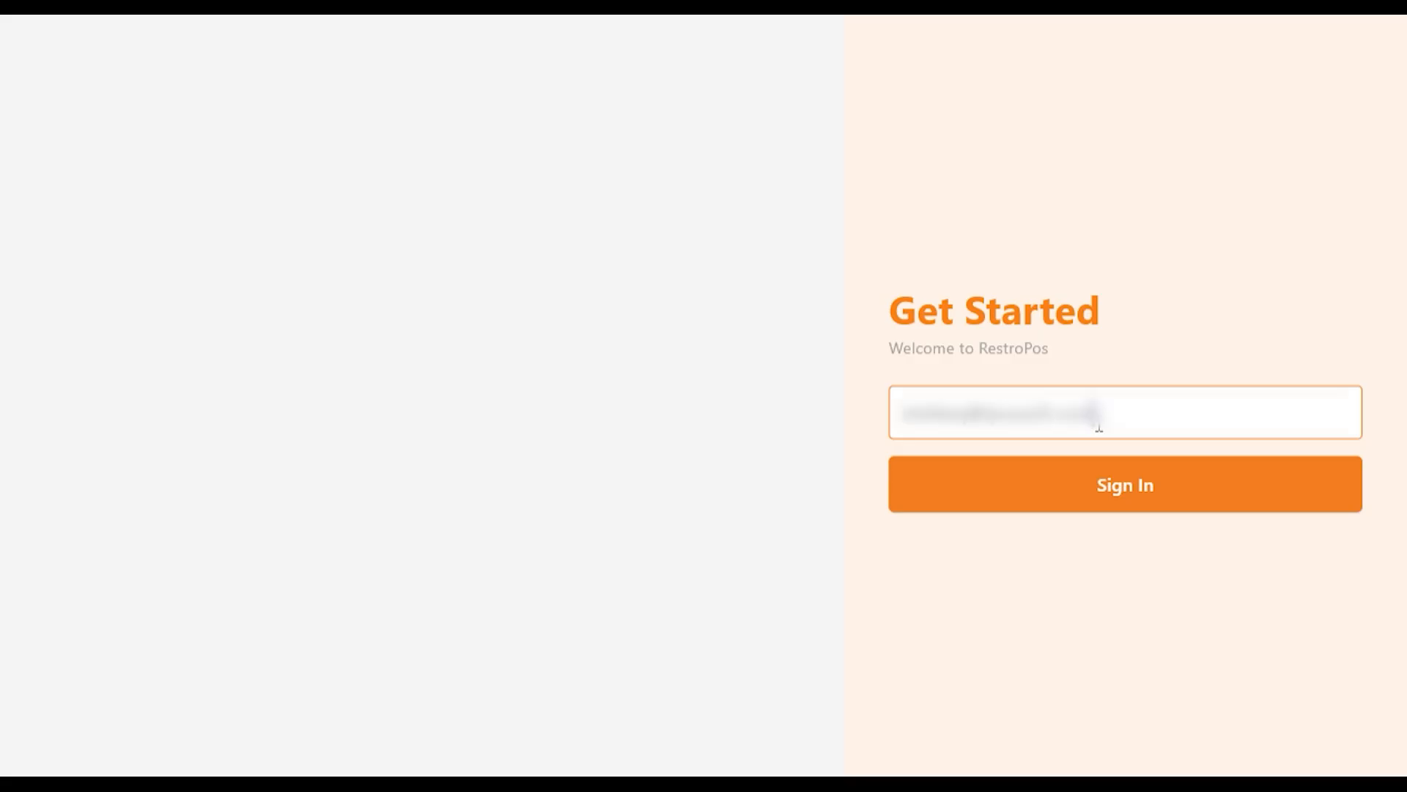
pyautogui.click(1101, 502)
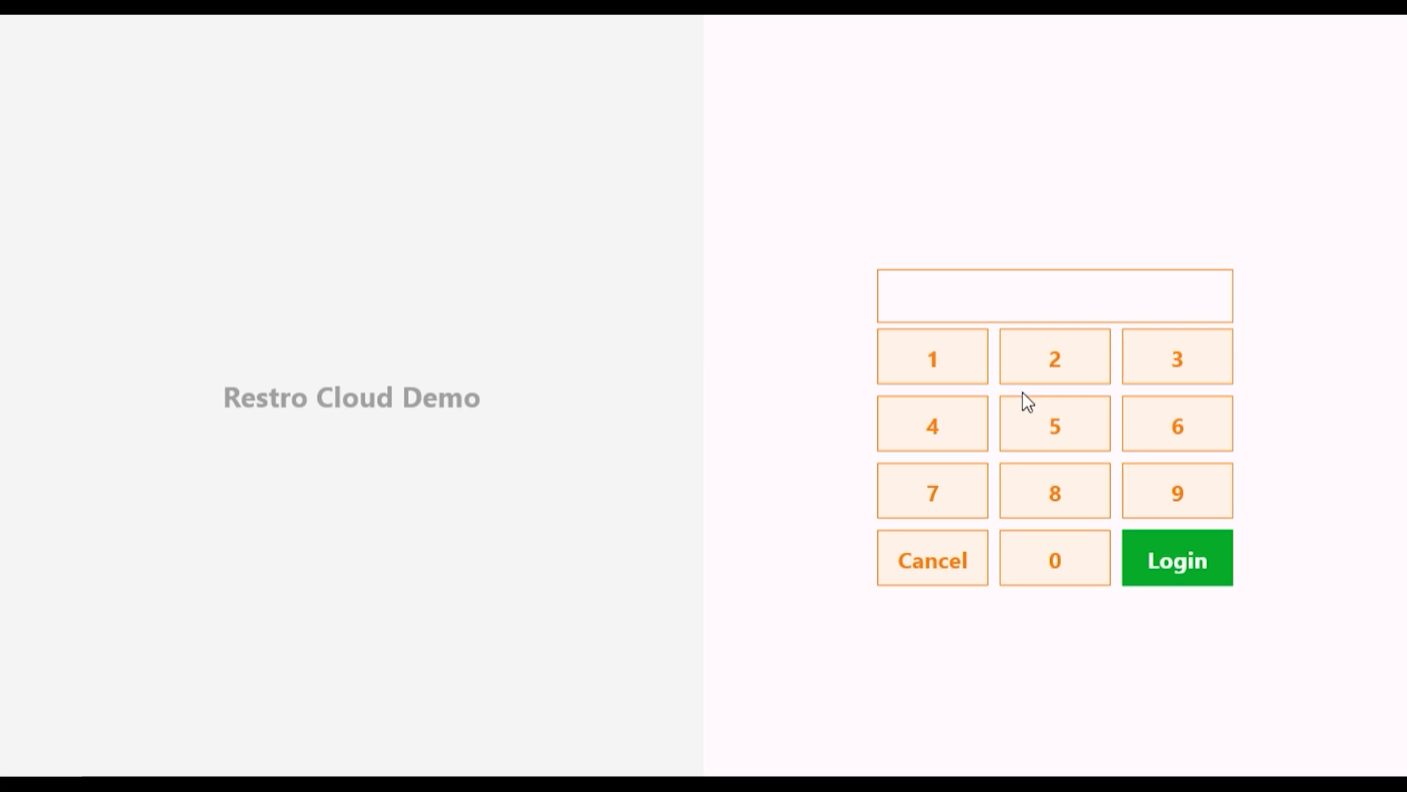
pyautogui.click(925, 359)
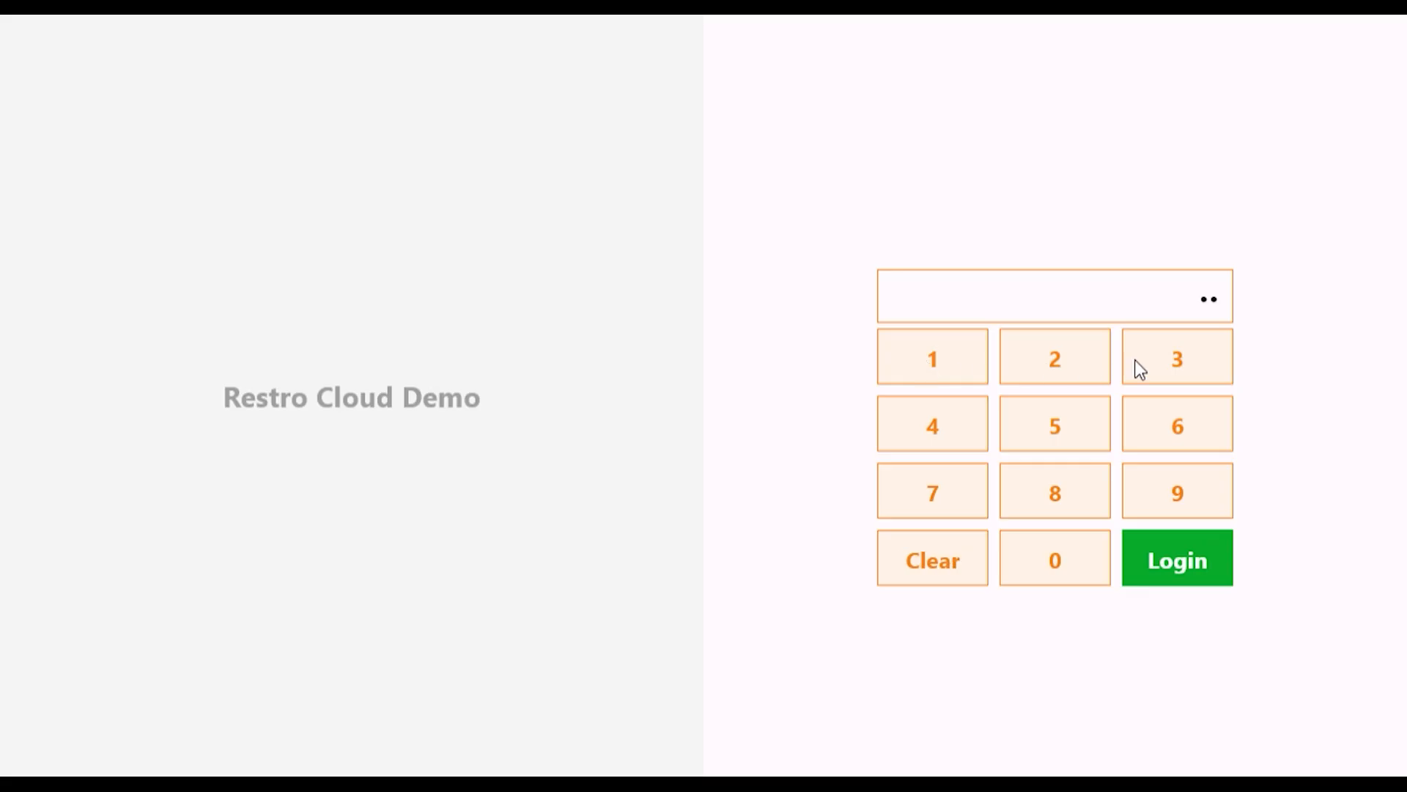
pyautogui.click(1193, 359)
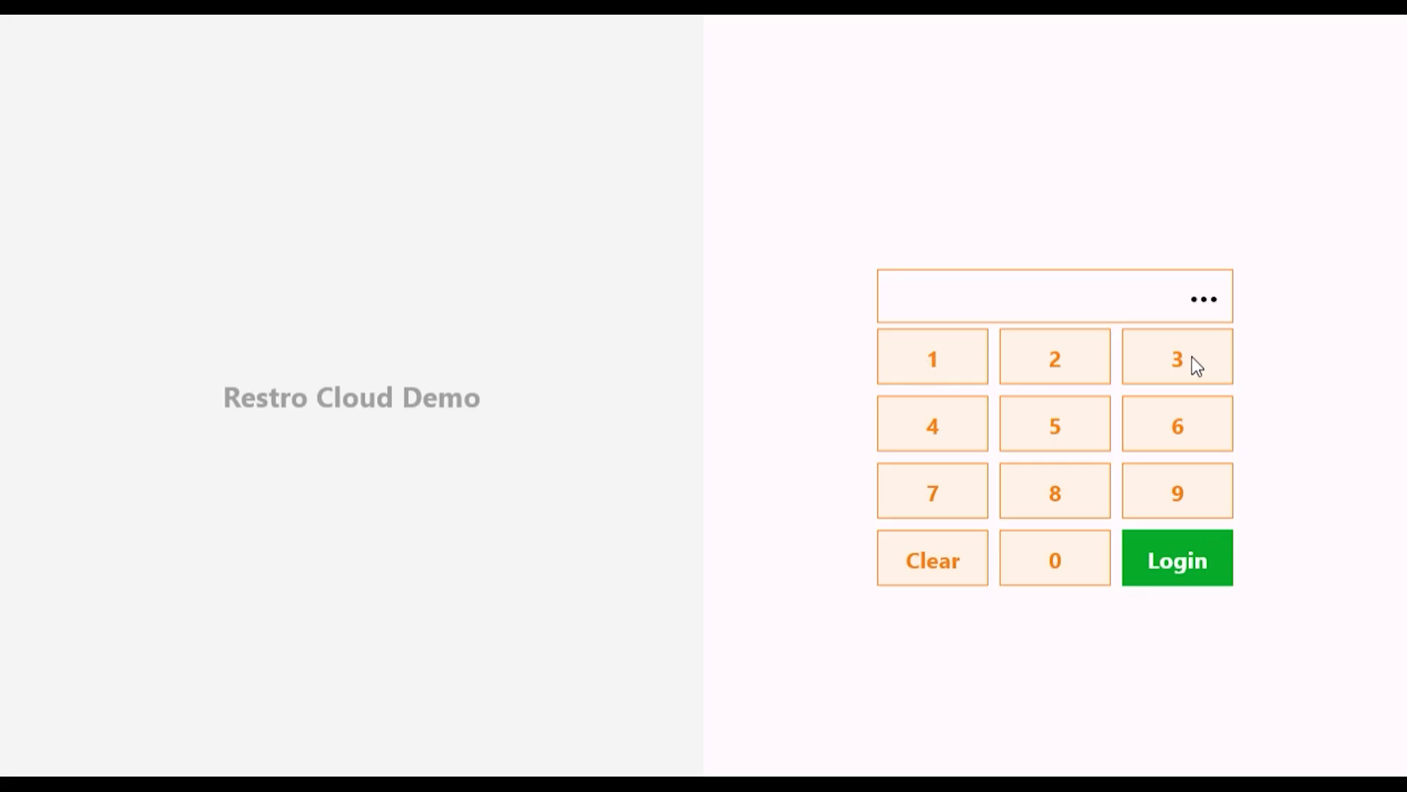
pyautogui.click(1159, 556)
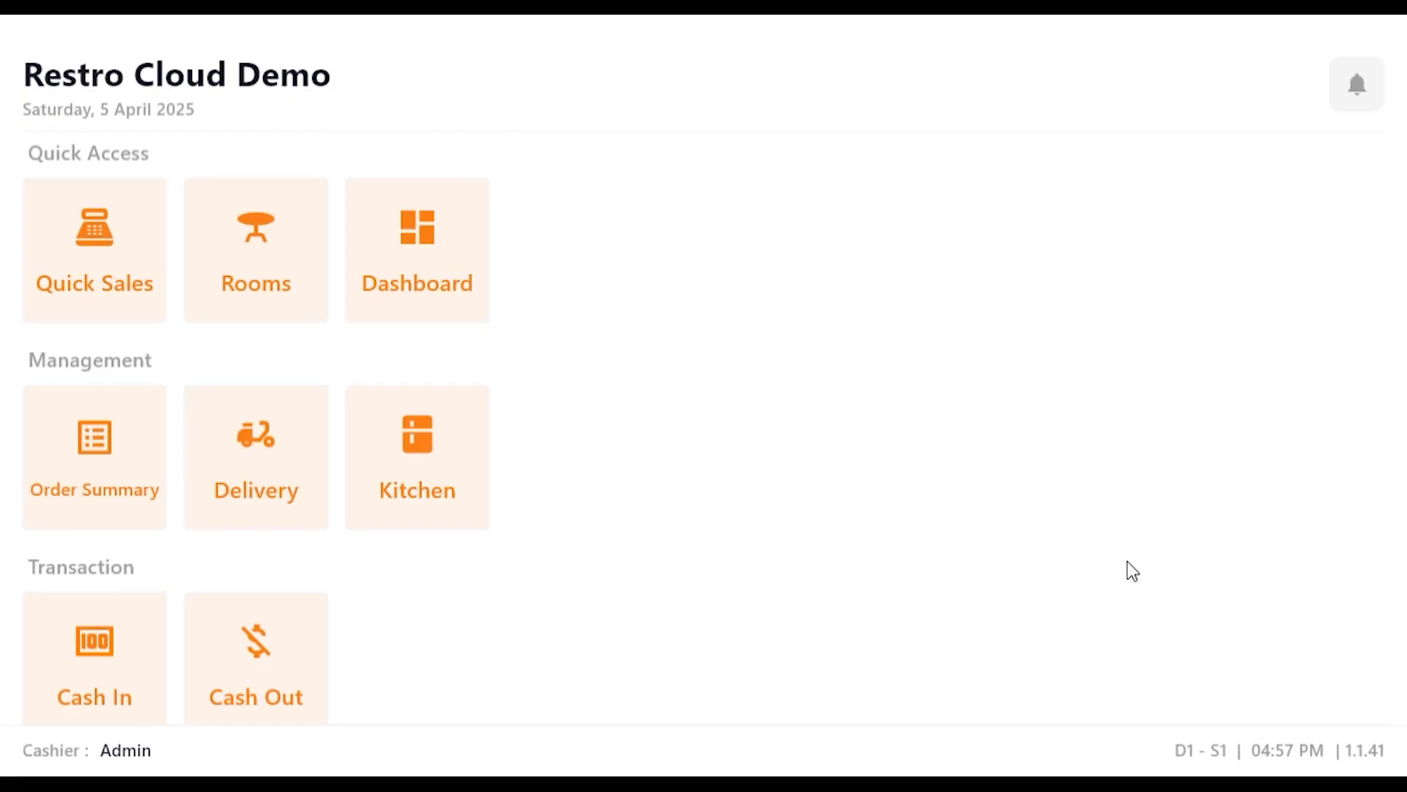
# Step: Look over the home screen modules and the blank Add Category and Add Item forms without saving anything
pyautogui.scroll(-5, 704, 469)
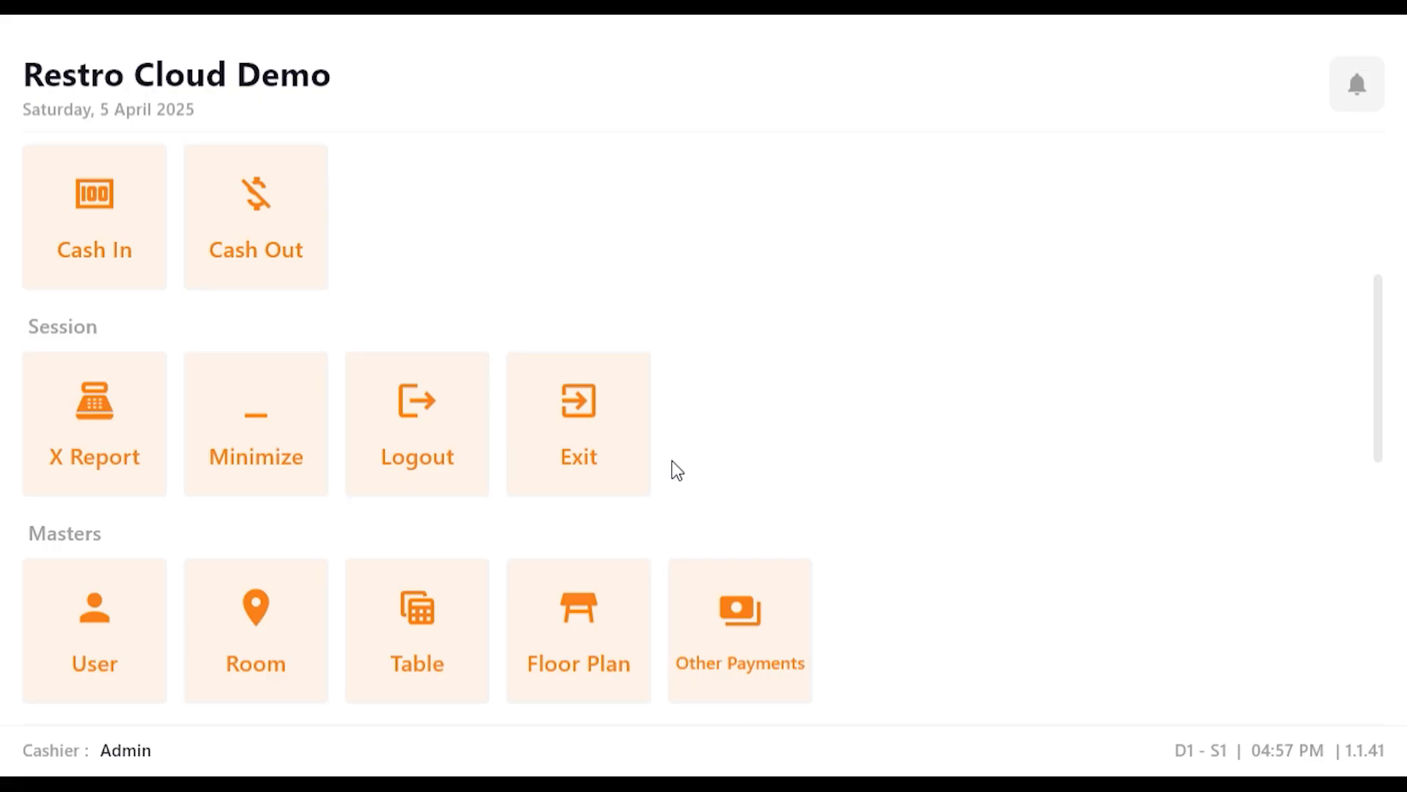
pyautogui.scroll(-8, 677, 469)
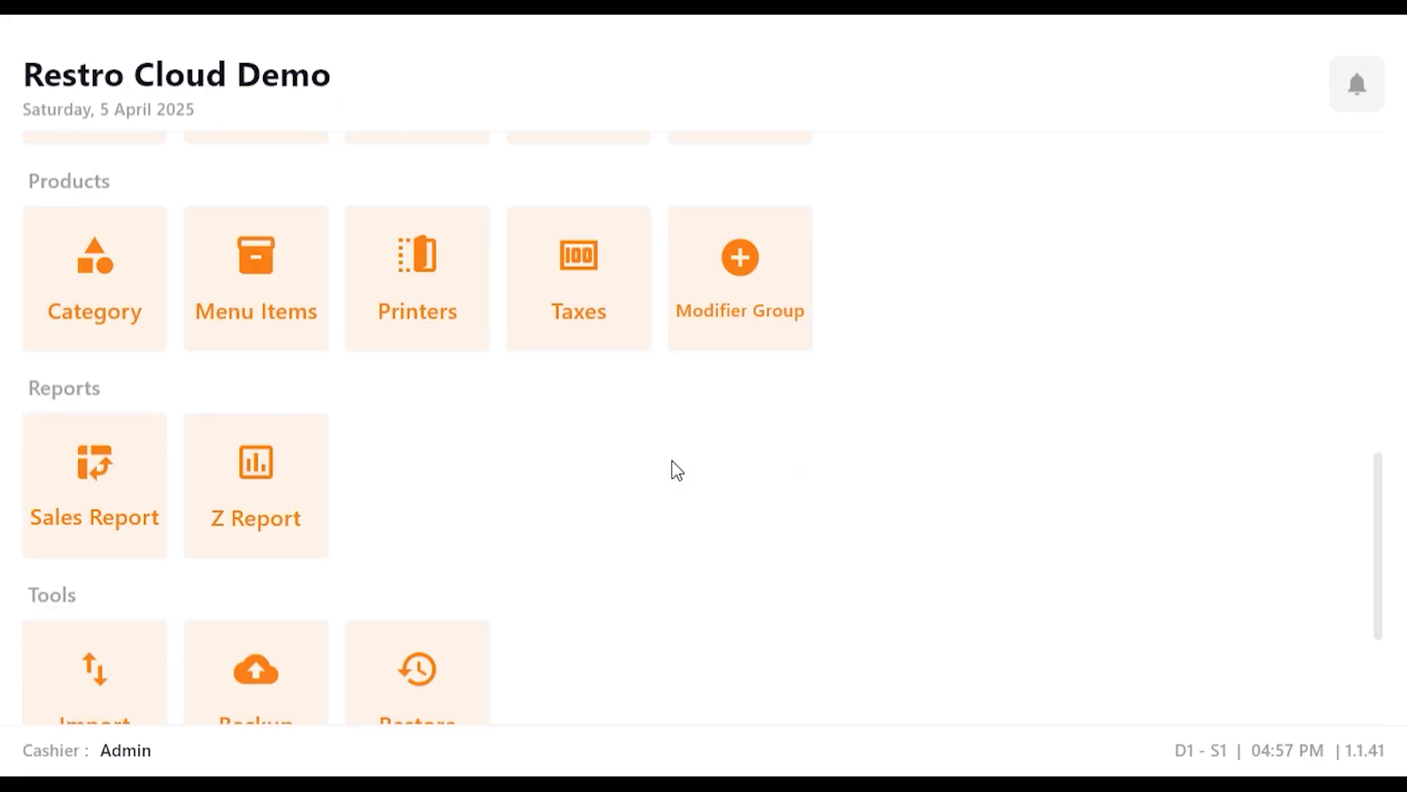
pyautogui.scroll(3, 677, 469)
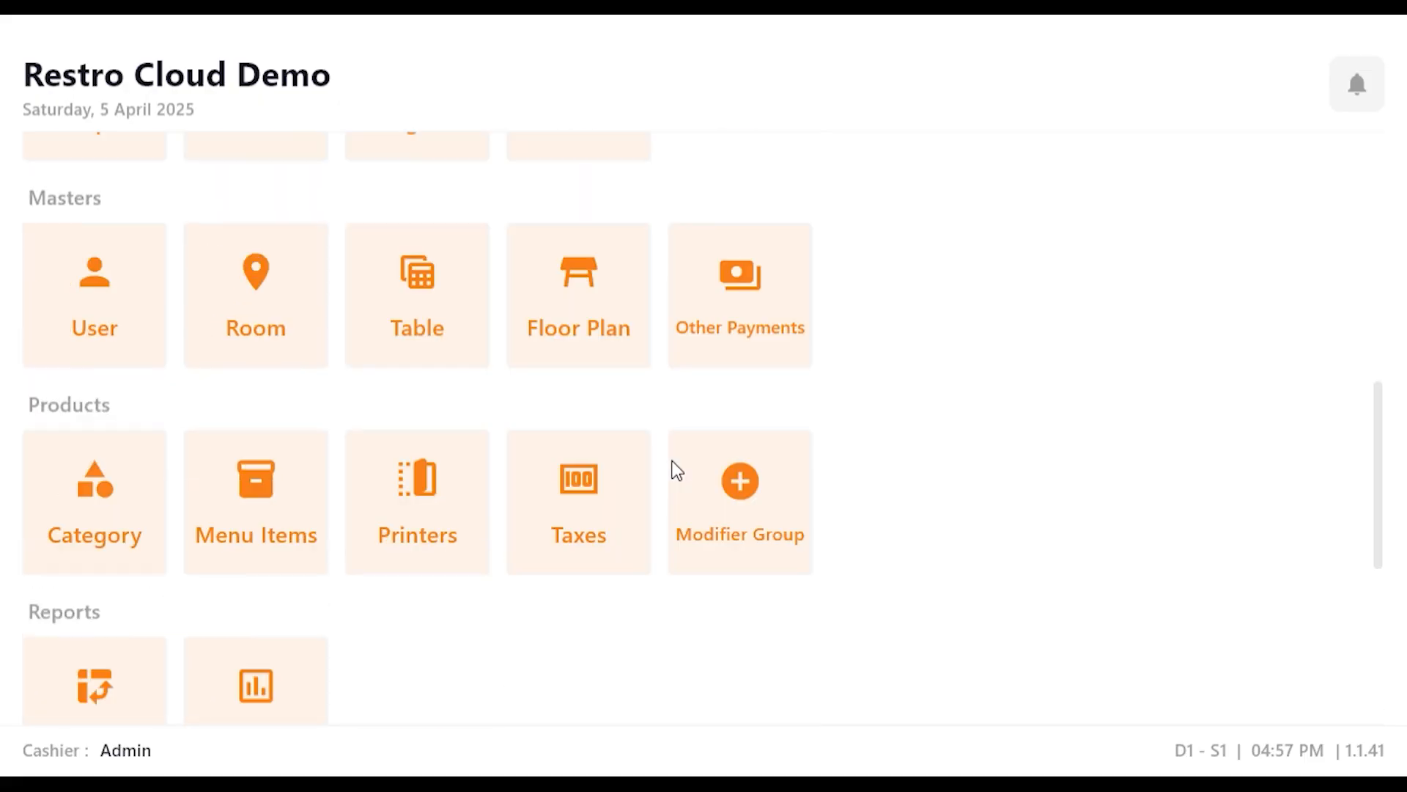
pyautogui.scroll(-6, 678, 470)
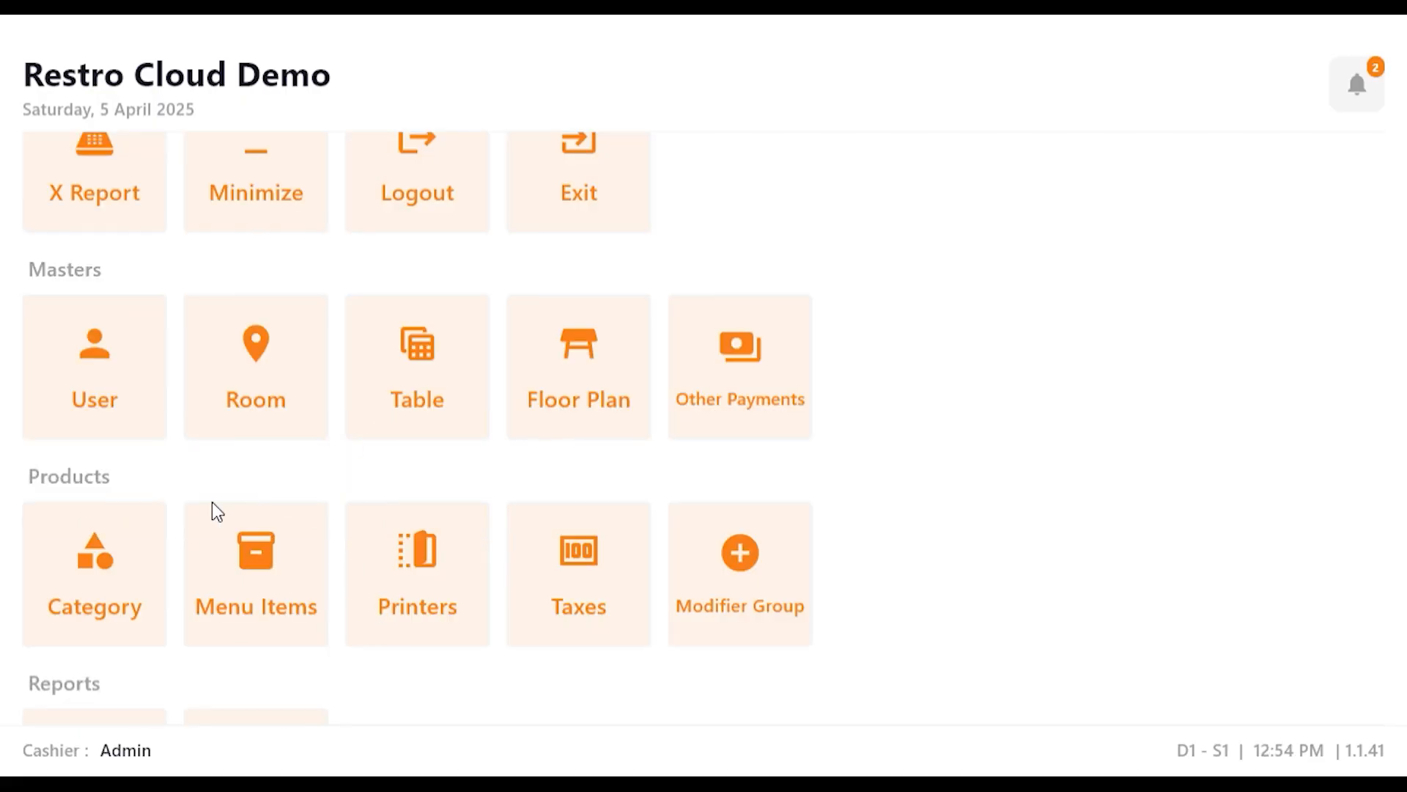
pyautogui.click(85, 586)
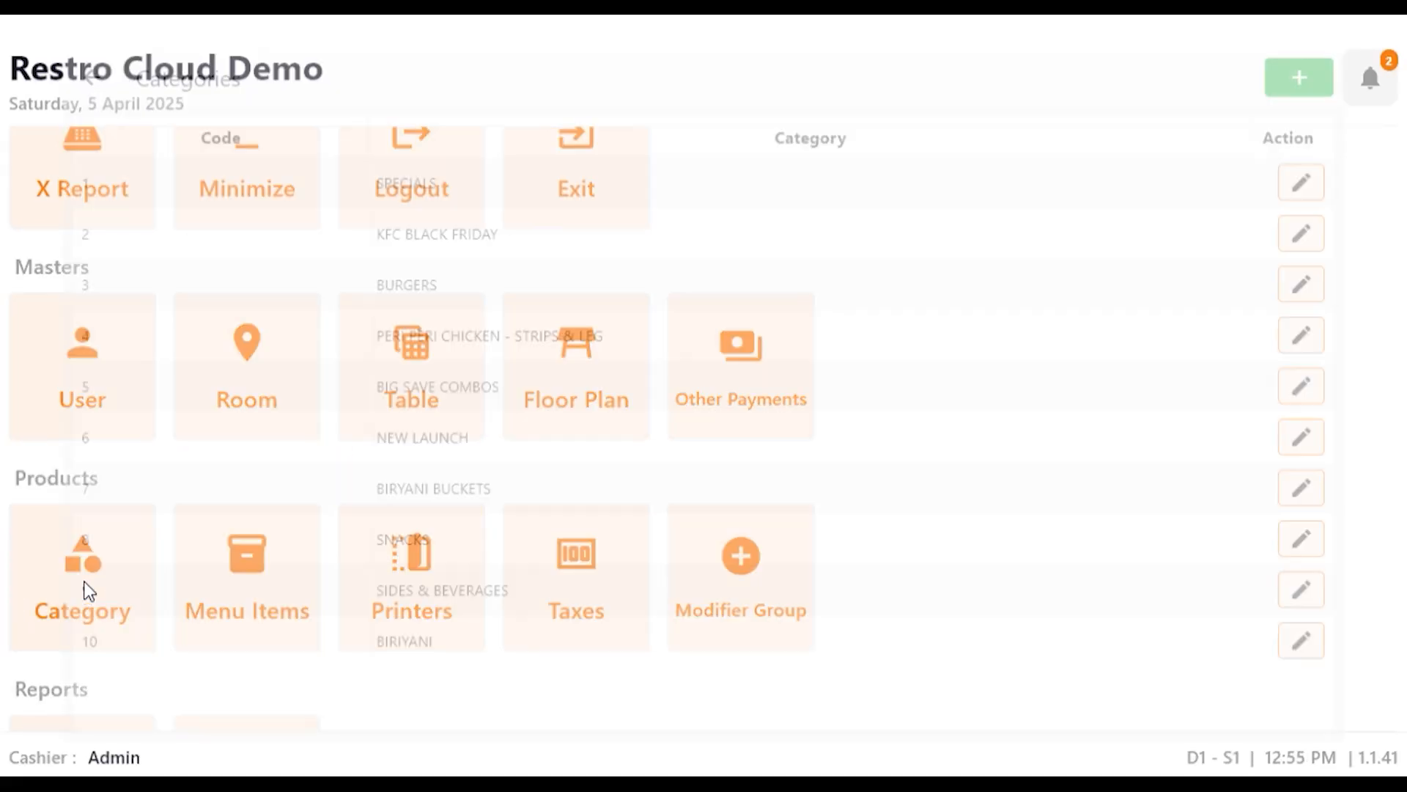
pyautogui.click(1332, 49)
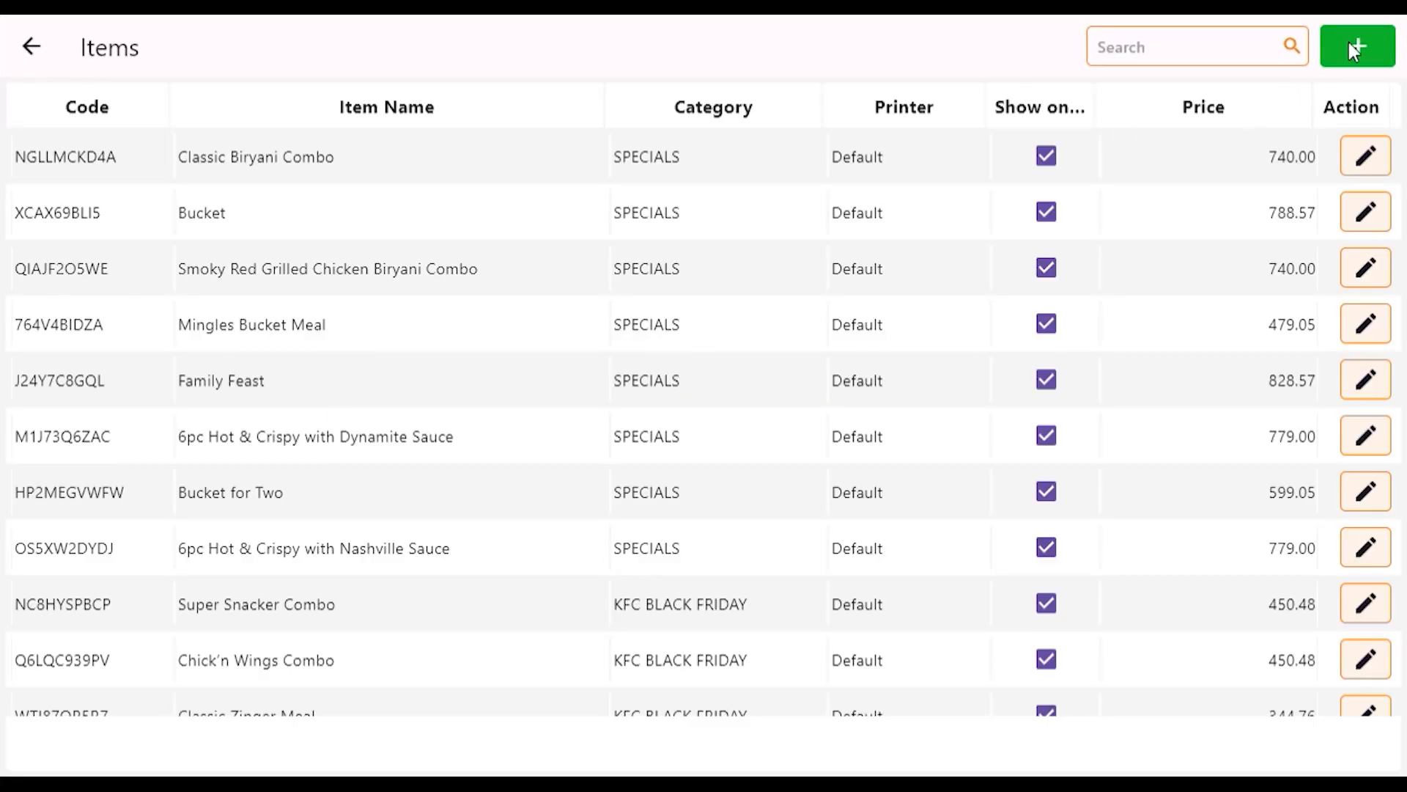
pyautogui.click(1356, 50)
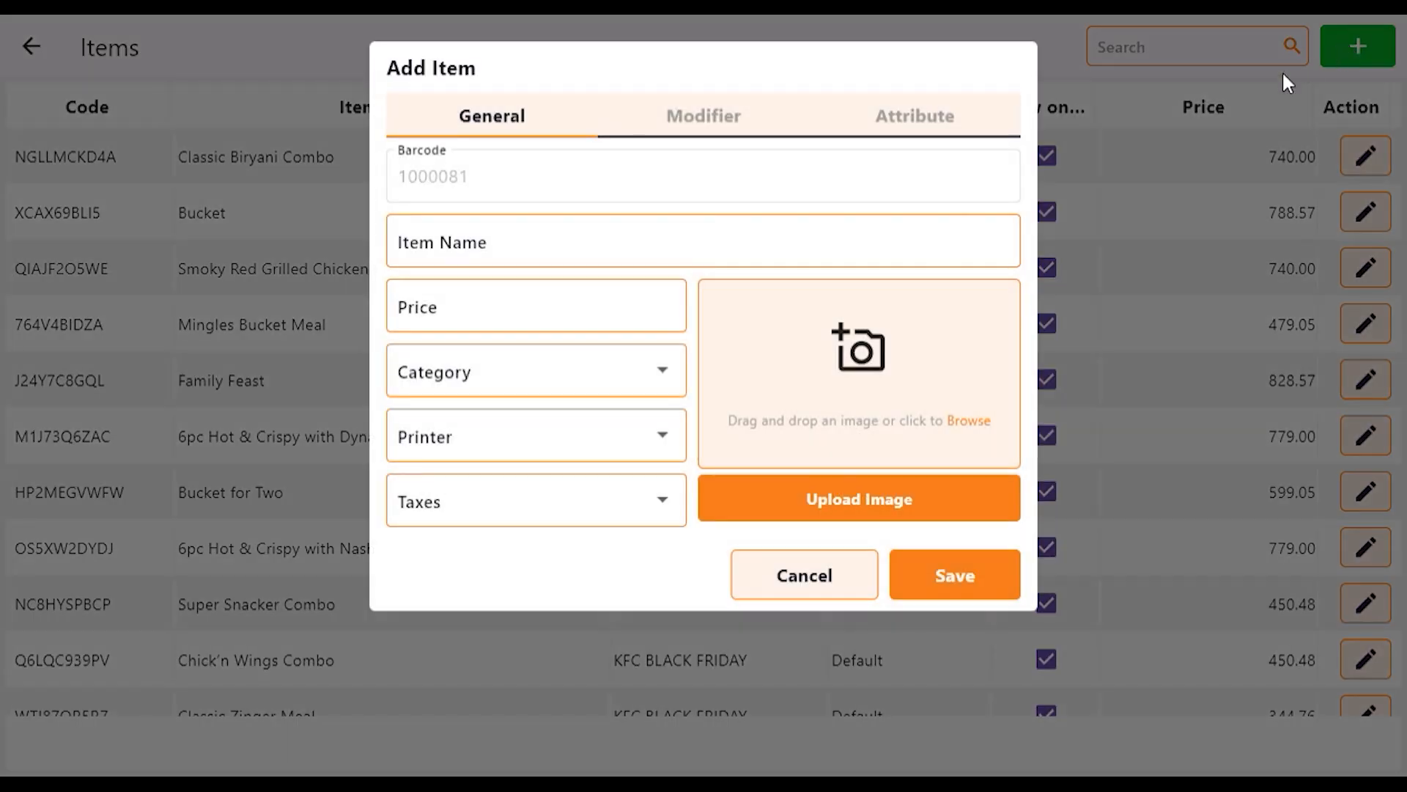
pyautogui.click(803, 586)
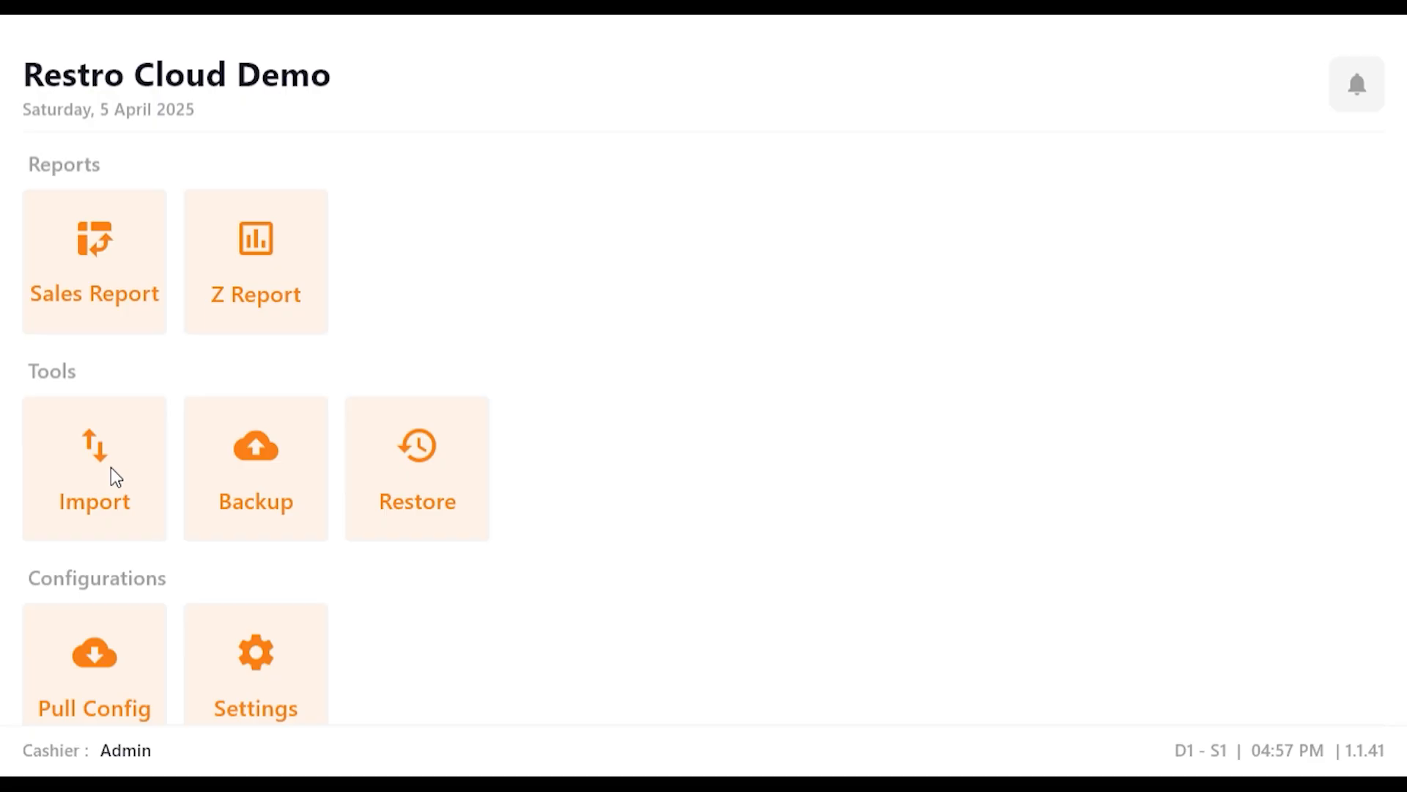
# Step: Import the dummy data and review the resulting menu items list
pyautogui.click(114, 477)
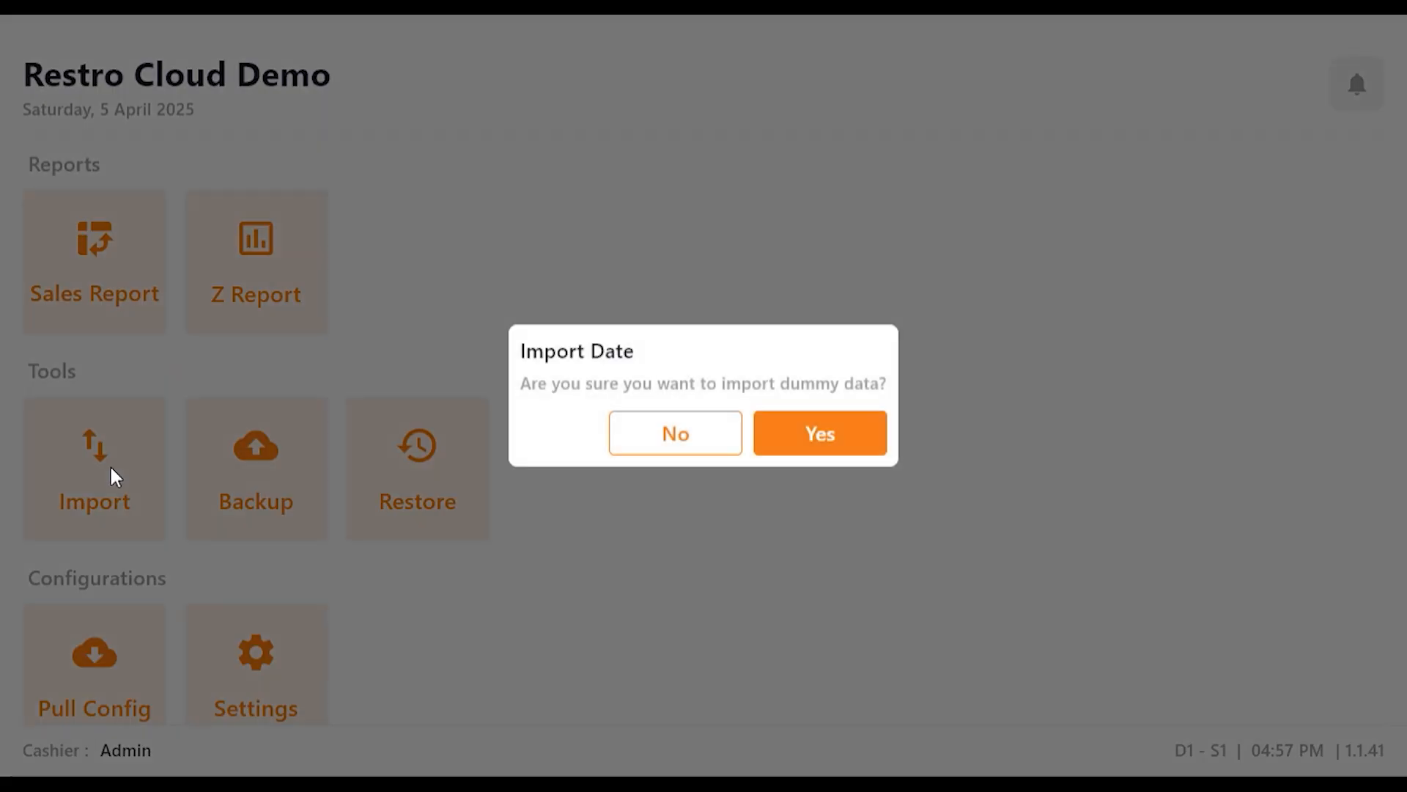
pyautogui.click(818, 434)
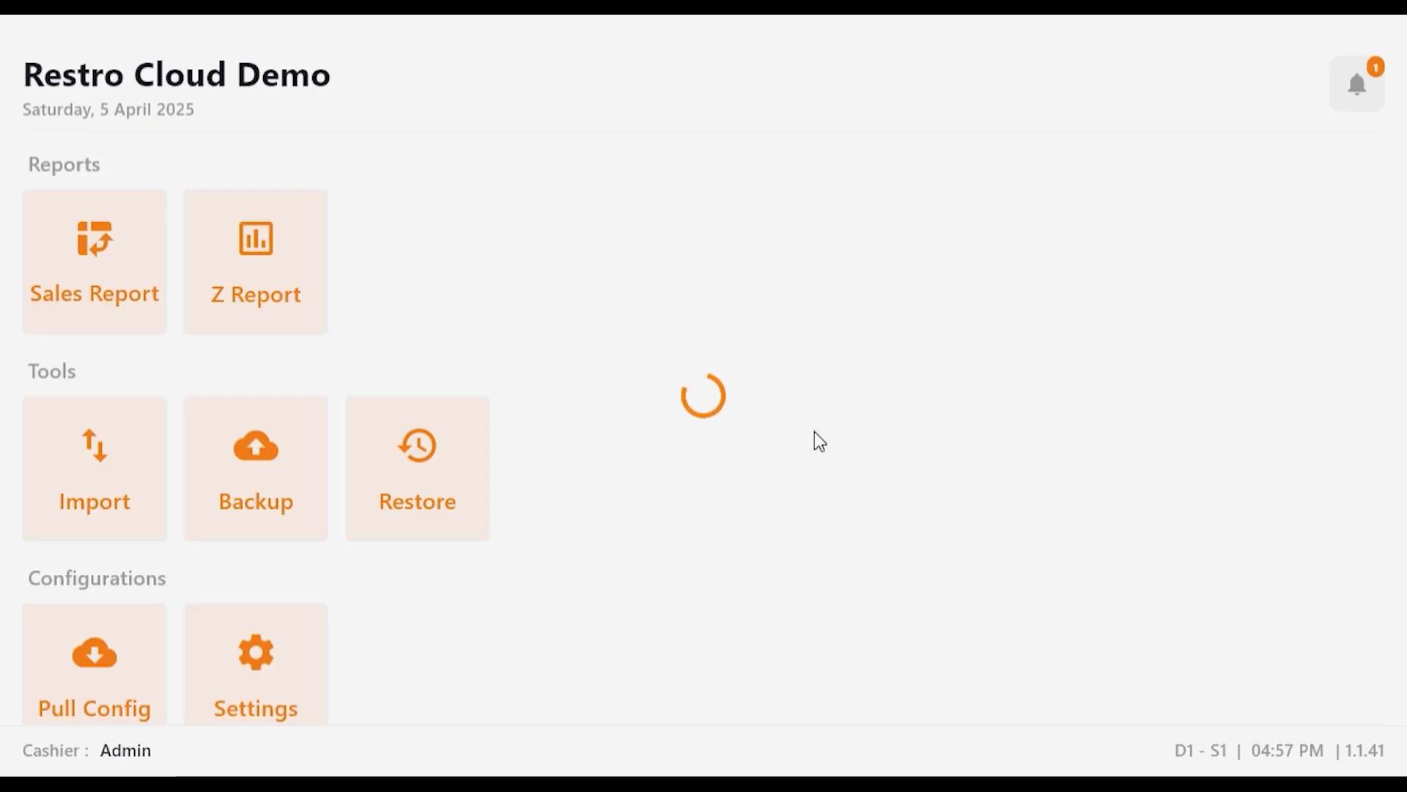
pyautogui.scroll(3, 497, 469)
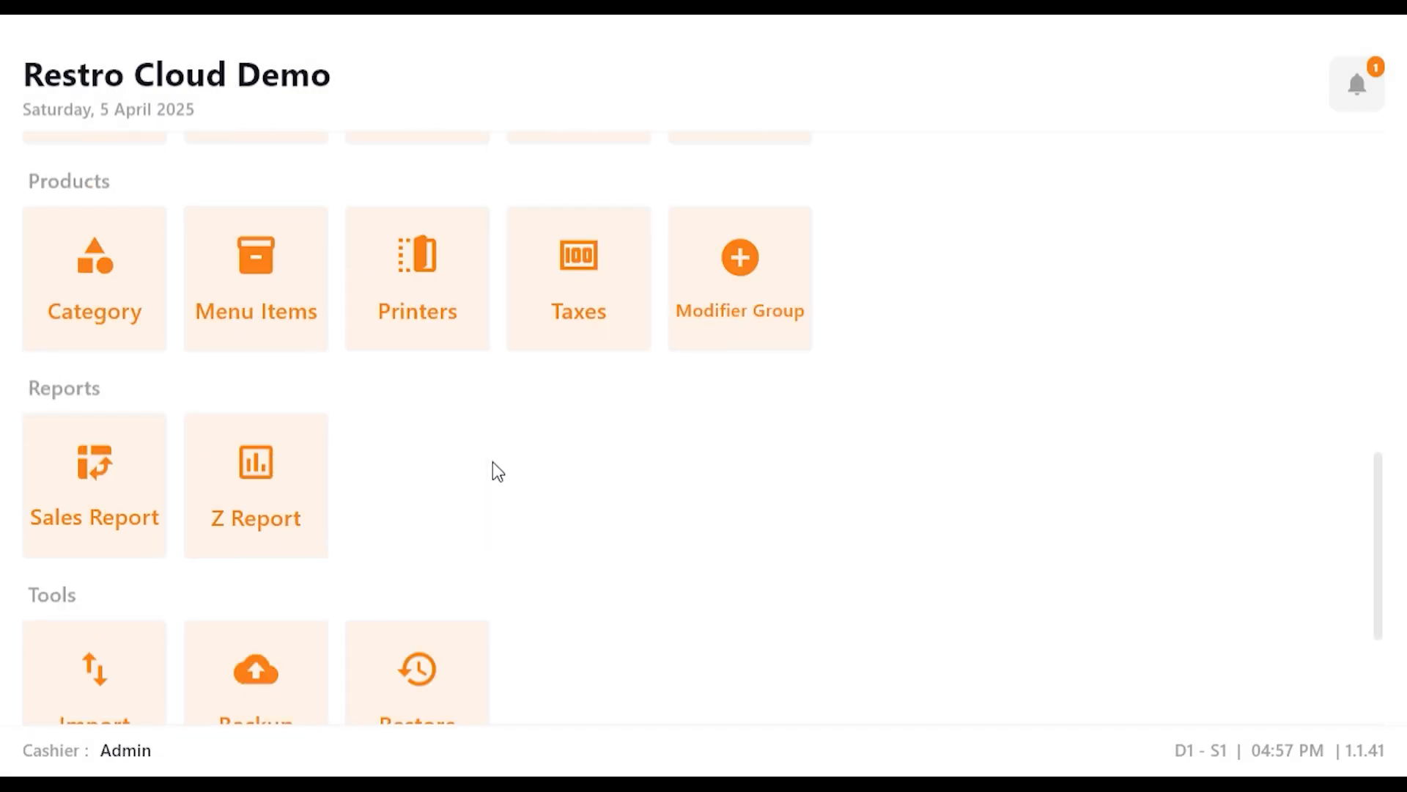
pyautogui.scroll(2, 497, 469)
pyautogui.click(265, 410)
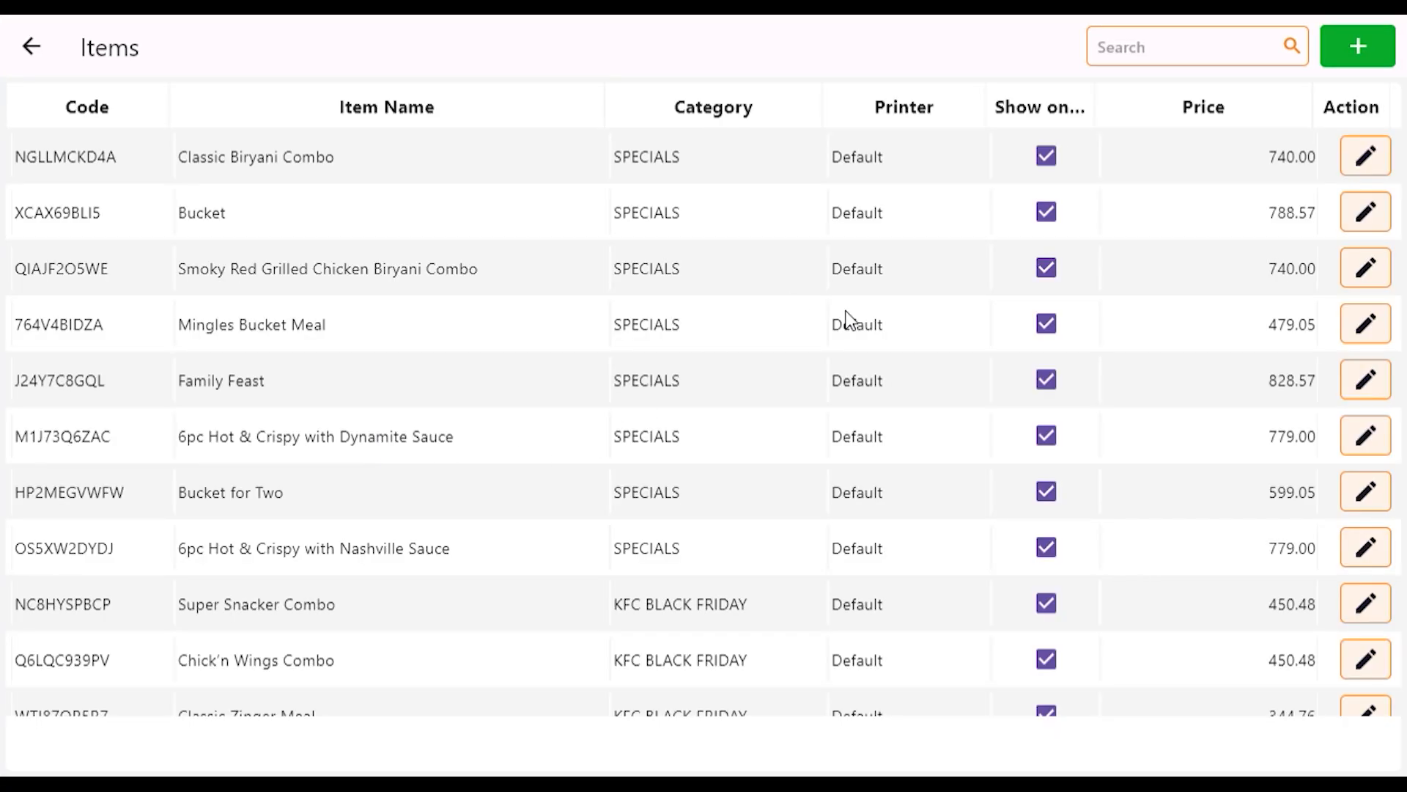
pyautogui.scroll(-10, 917, 557)
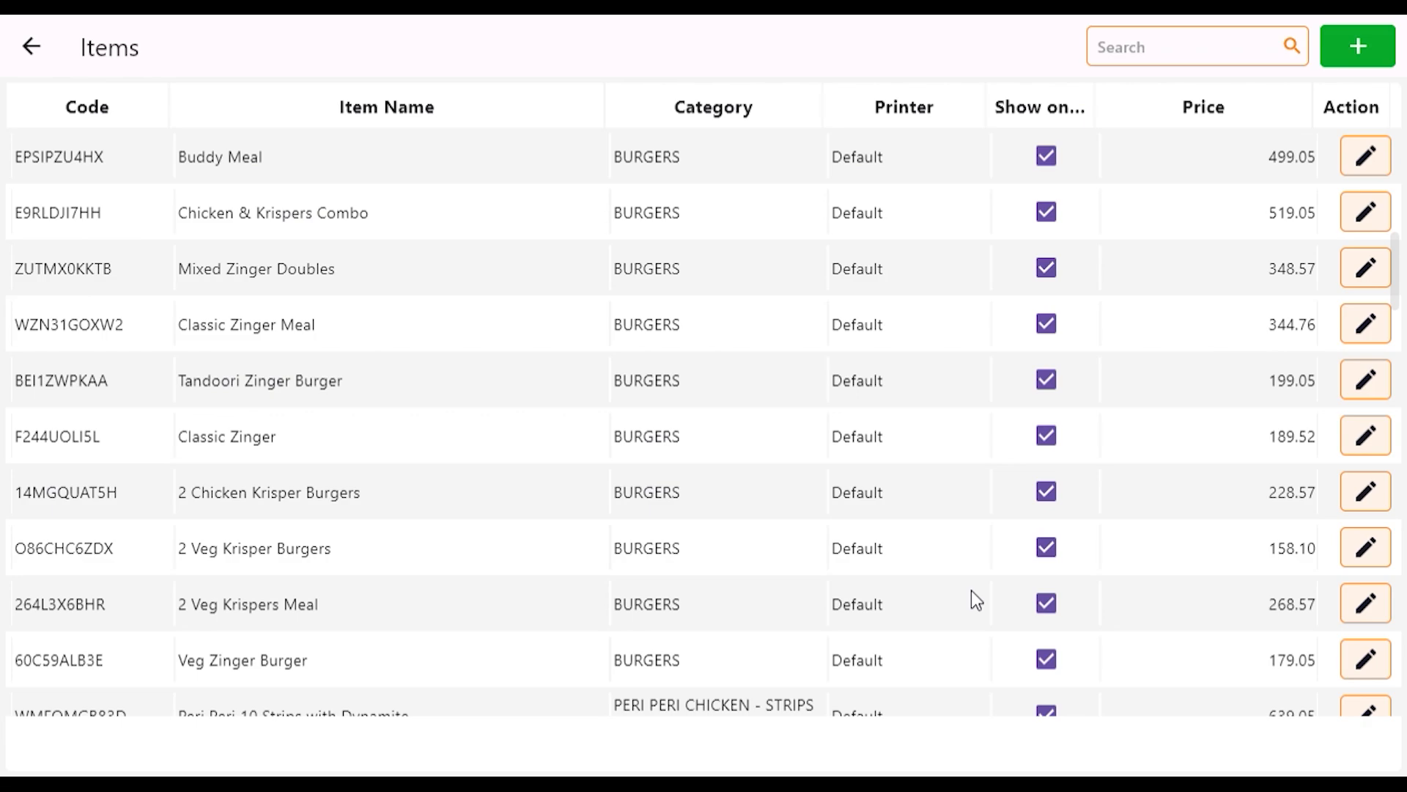
pyautogui.scroll(-3, 975, 591)
pyautogui.click(31, 46)
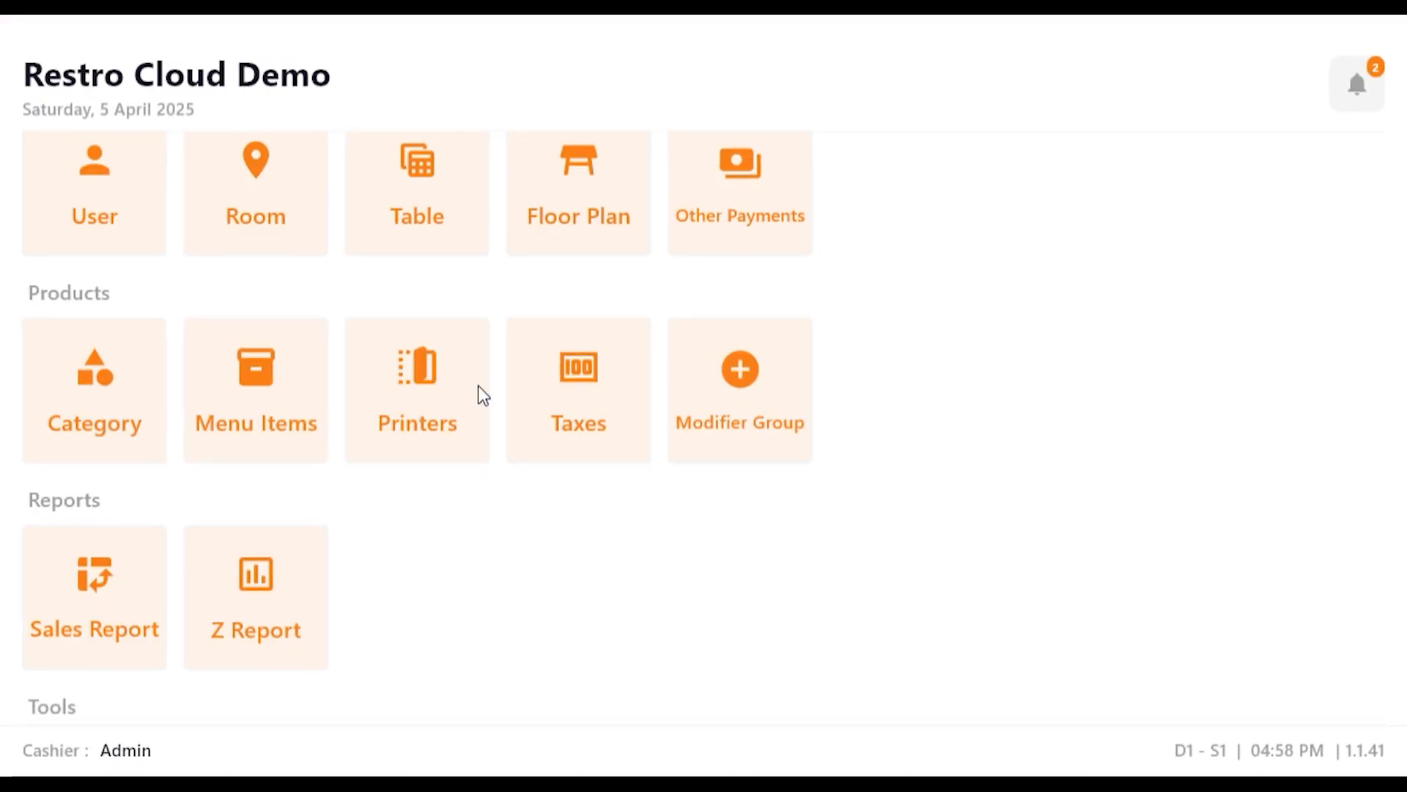
# Step: Create a quick sale from SPECIALS with 6pc Hot & Crispy with Nashville Sauce and with Dynamite Sauce, and take full payment in cash
pyautogui.scroll(8, 484, 390)
pyautogui.scroll(3, 489, 396)
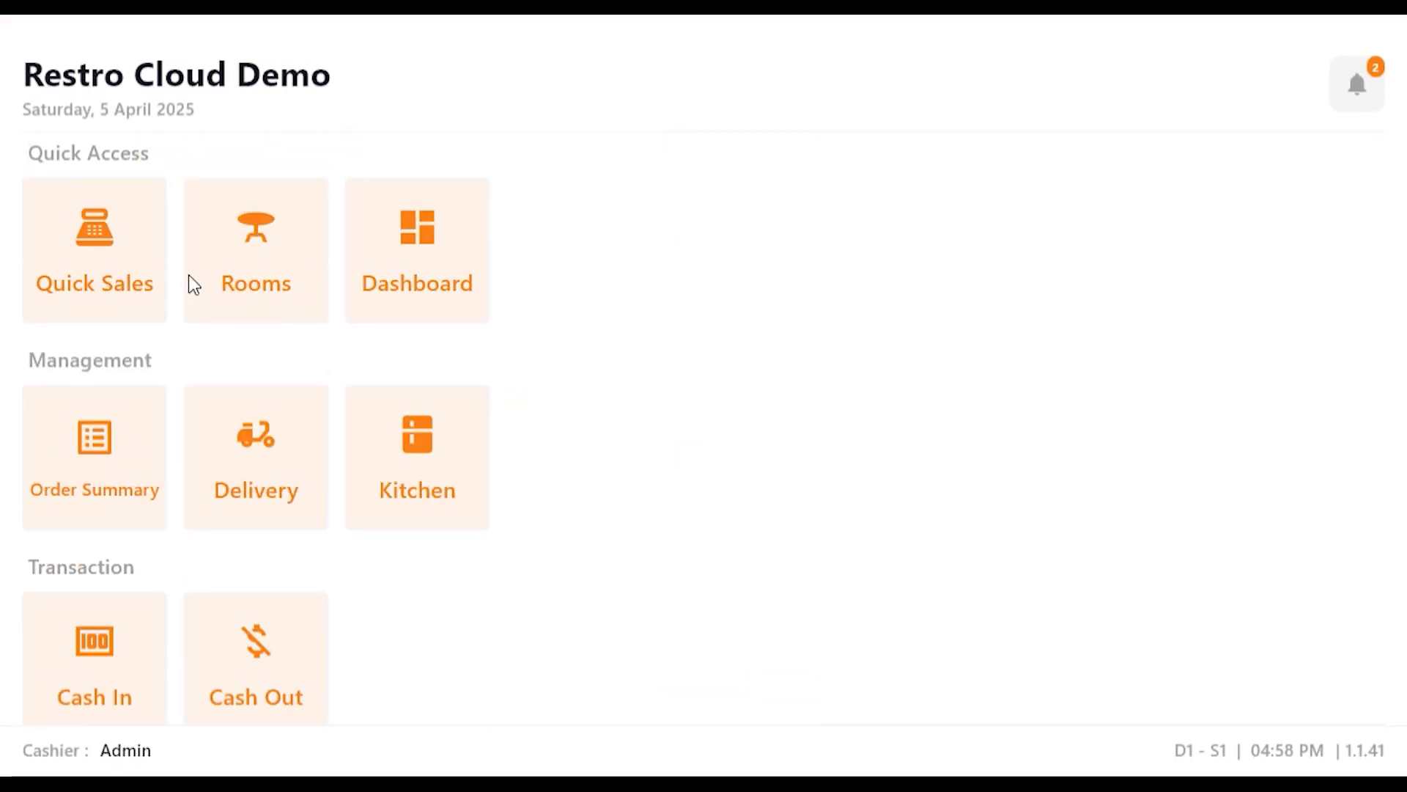
pyautogui.click(116, 276)
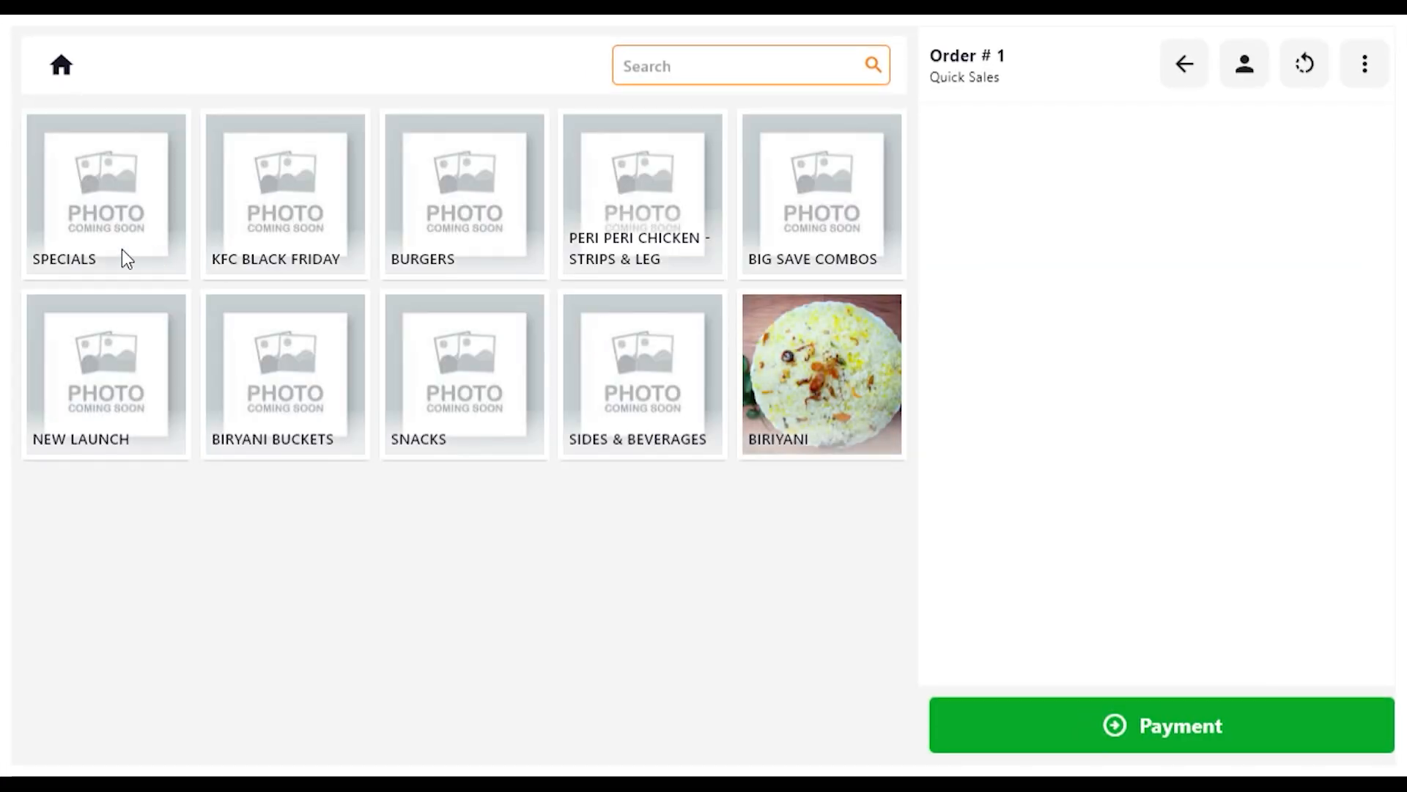
pyautogui.click(122, 249)
pyautogui.click(245, 236)
pyautogui.click(106, 220)
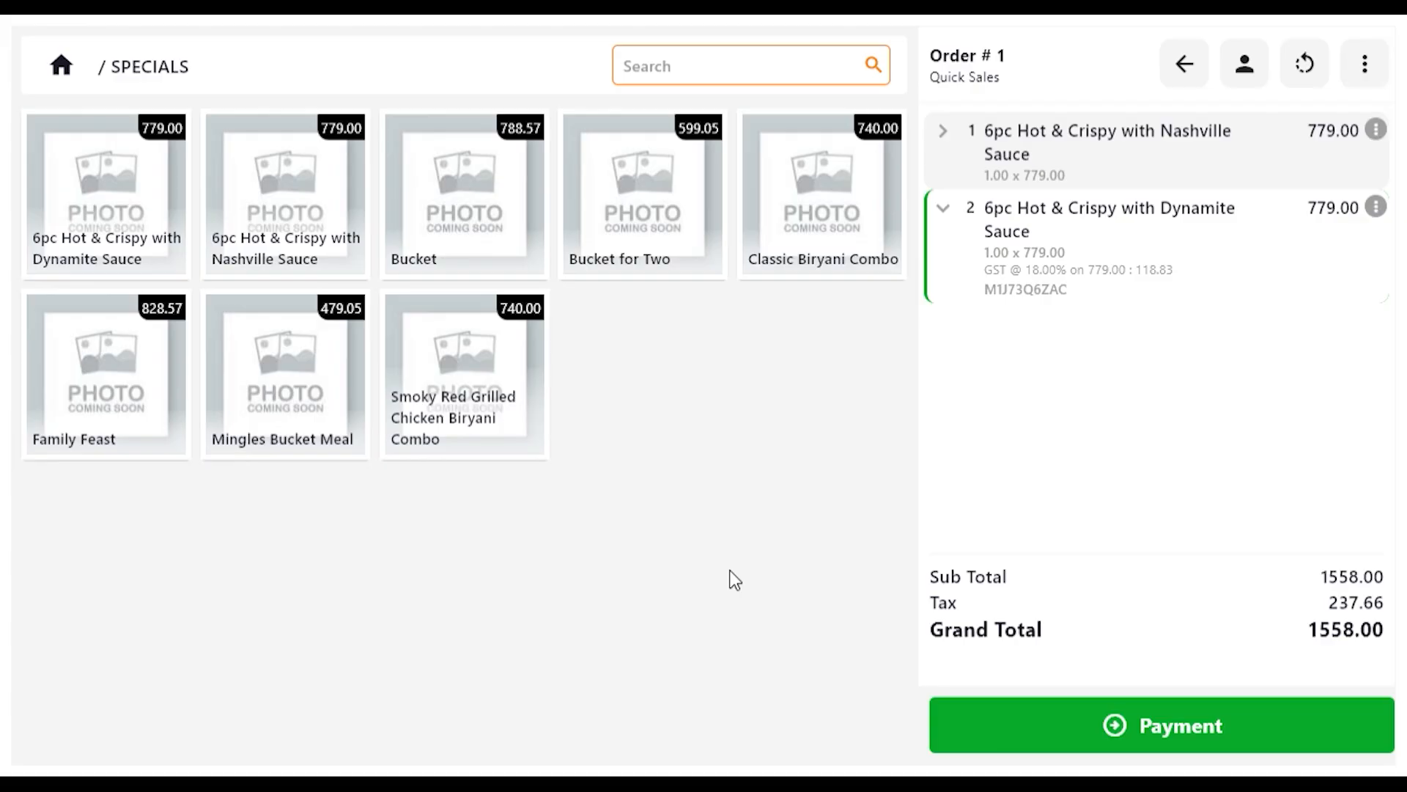
pyautogui.click(1089, 745)
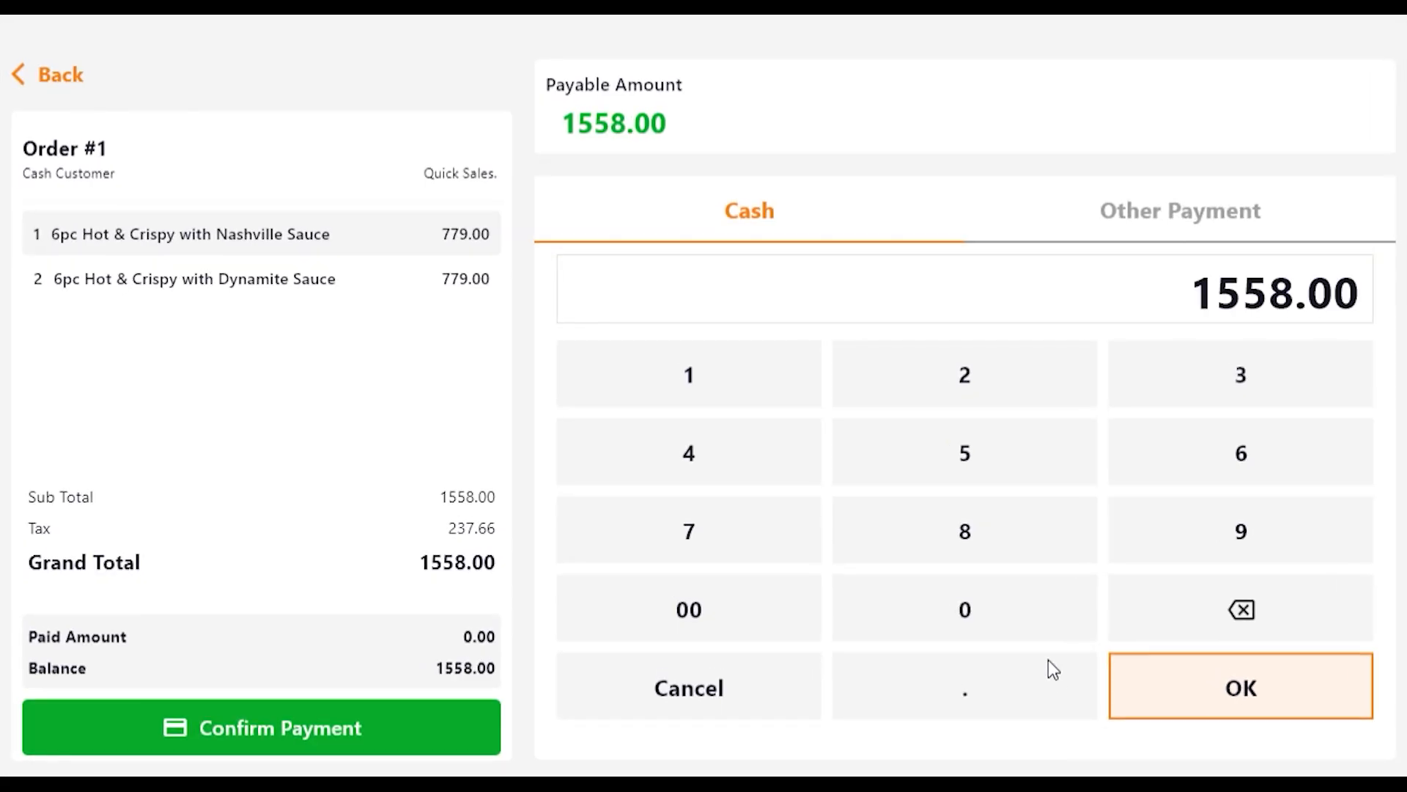
pyautogui.click(1231, 710)
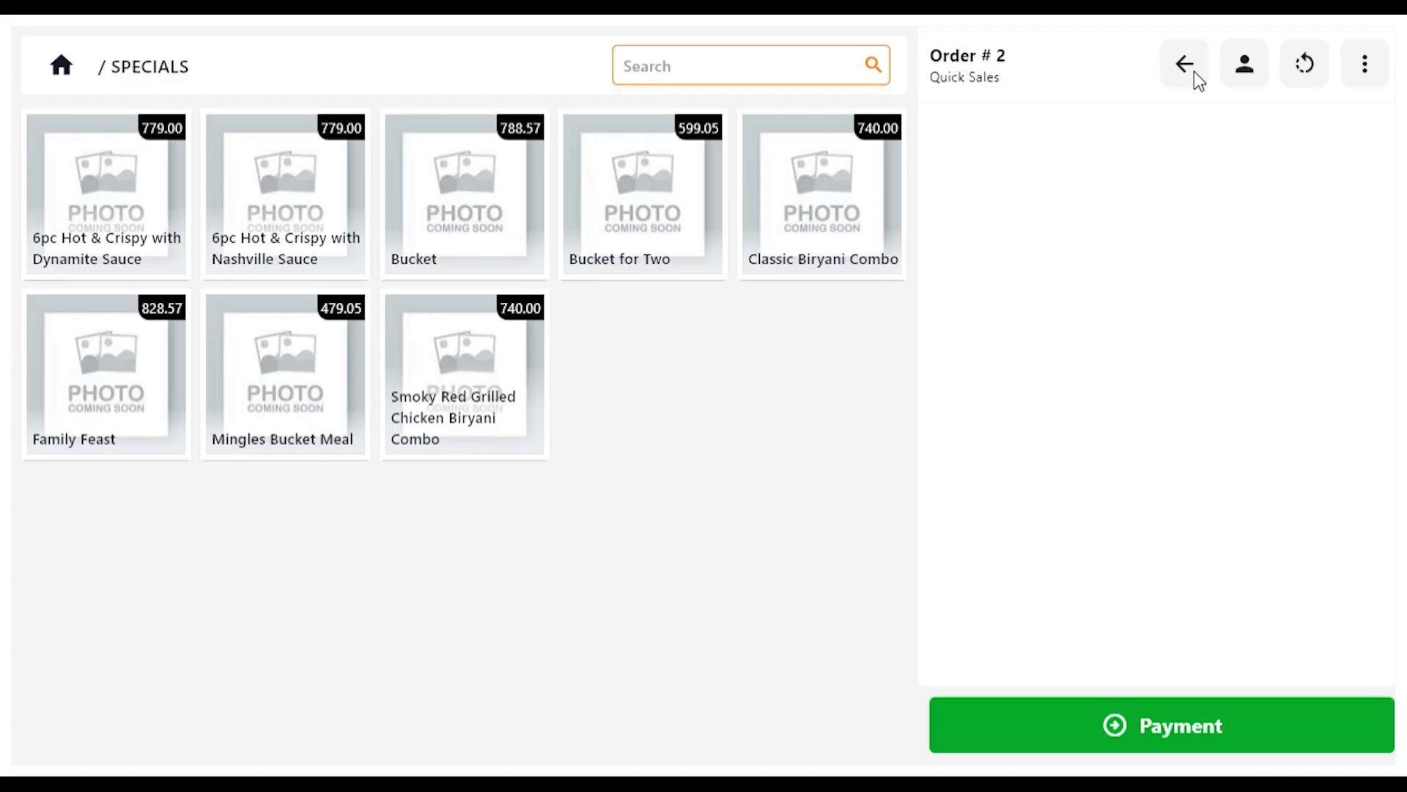
# Step: Ring up a second quick sale with Bucket for Two and Bucket, take full cash payment, and return to the home screen
pyautogui.click(595, 192)
pyautogui.click(418, 200)
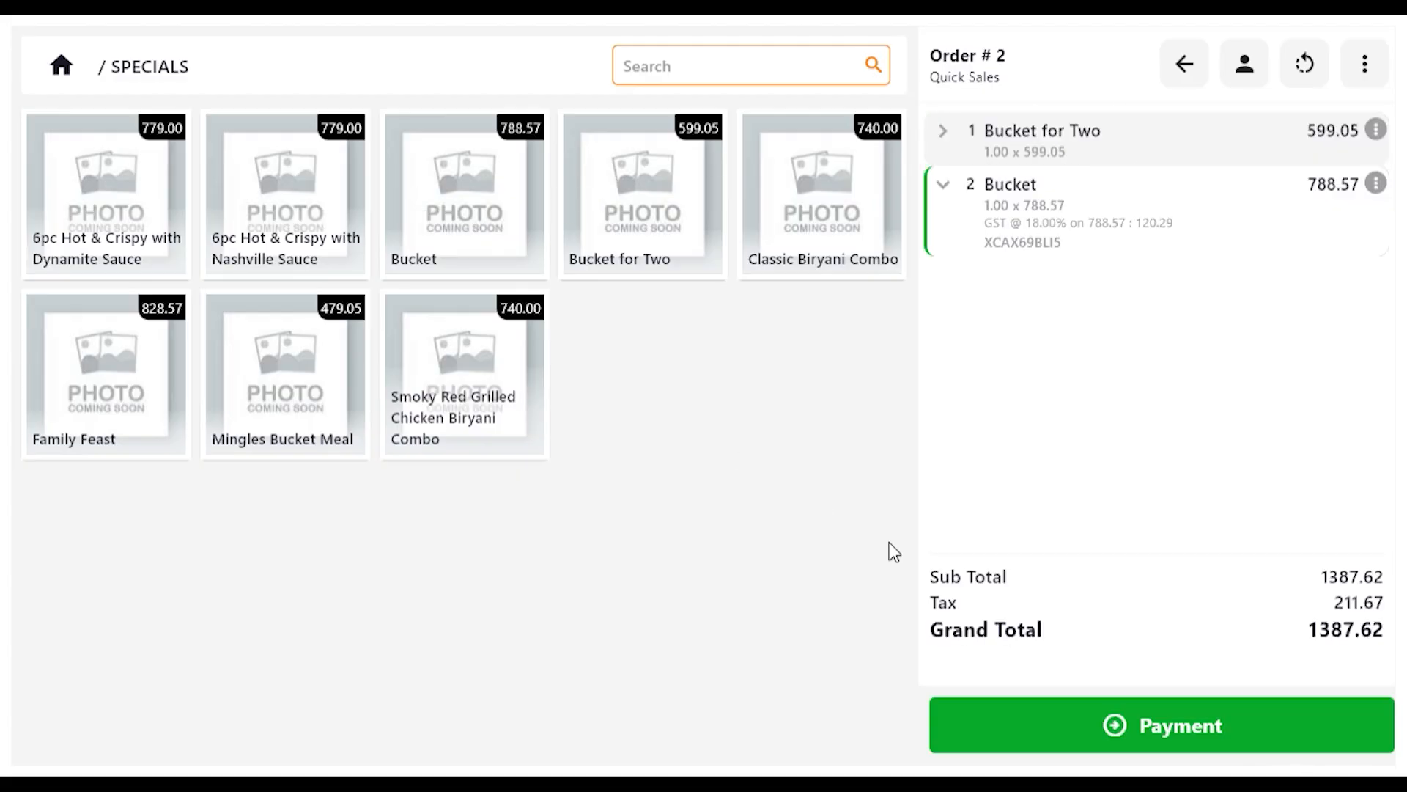
pyautogui.click(1110, 726)
pyautogui.click(1228, 704)
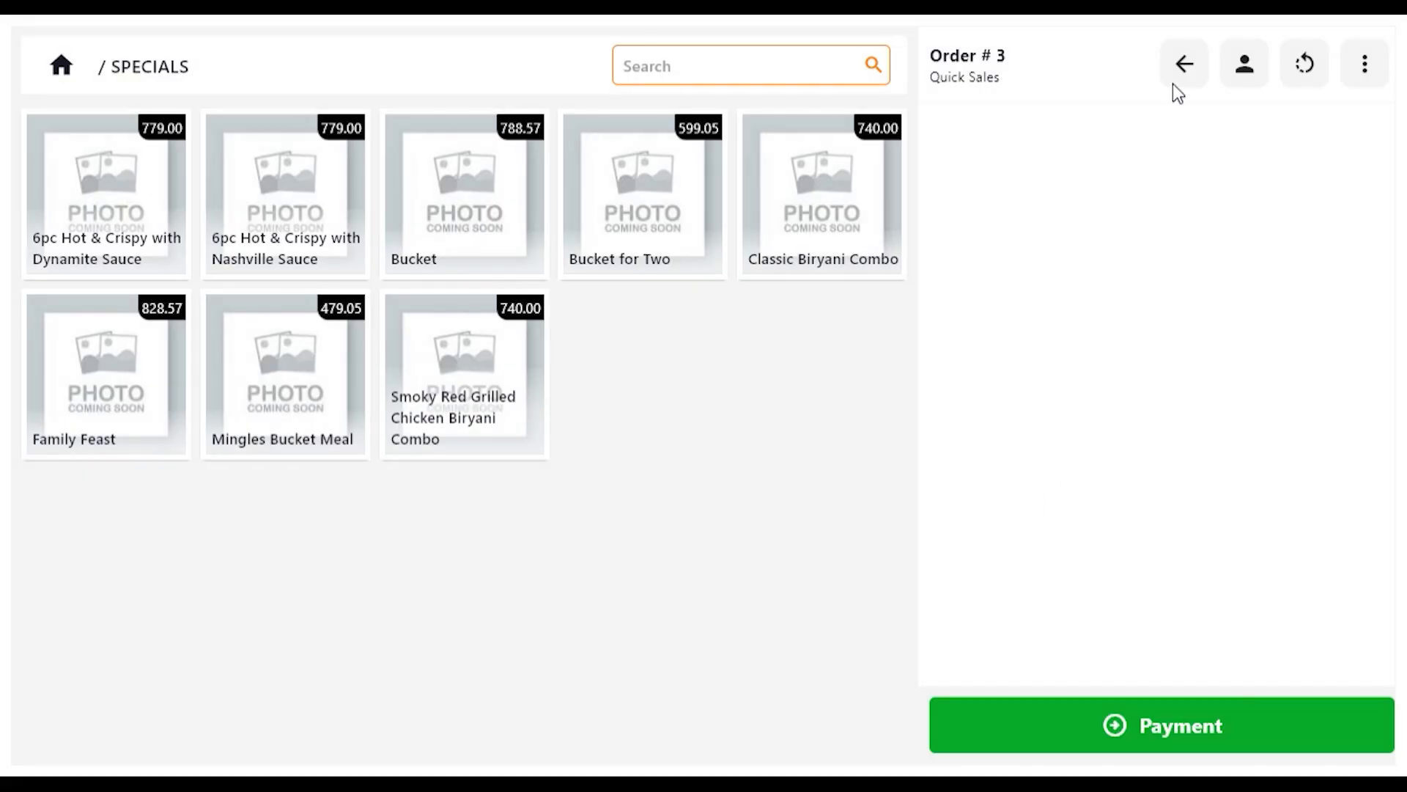
pyautogui.click(1182, 73)
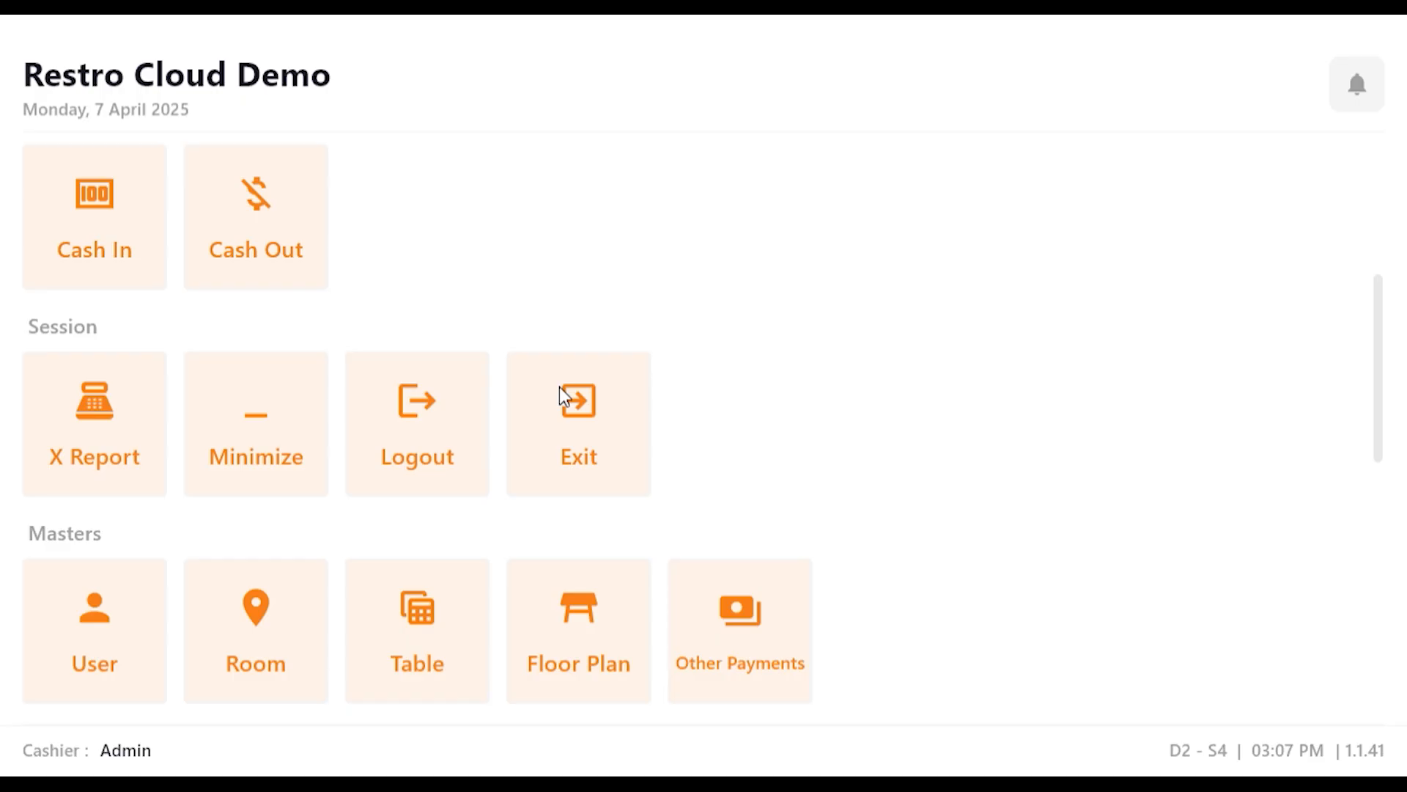
# Step: Open the printer settings and confirm General as the printer type
pyautogui.scroll(-5, 542, 447)
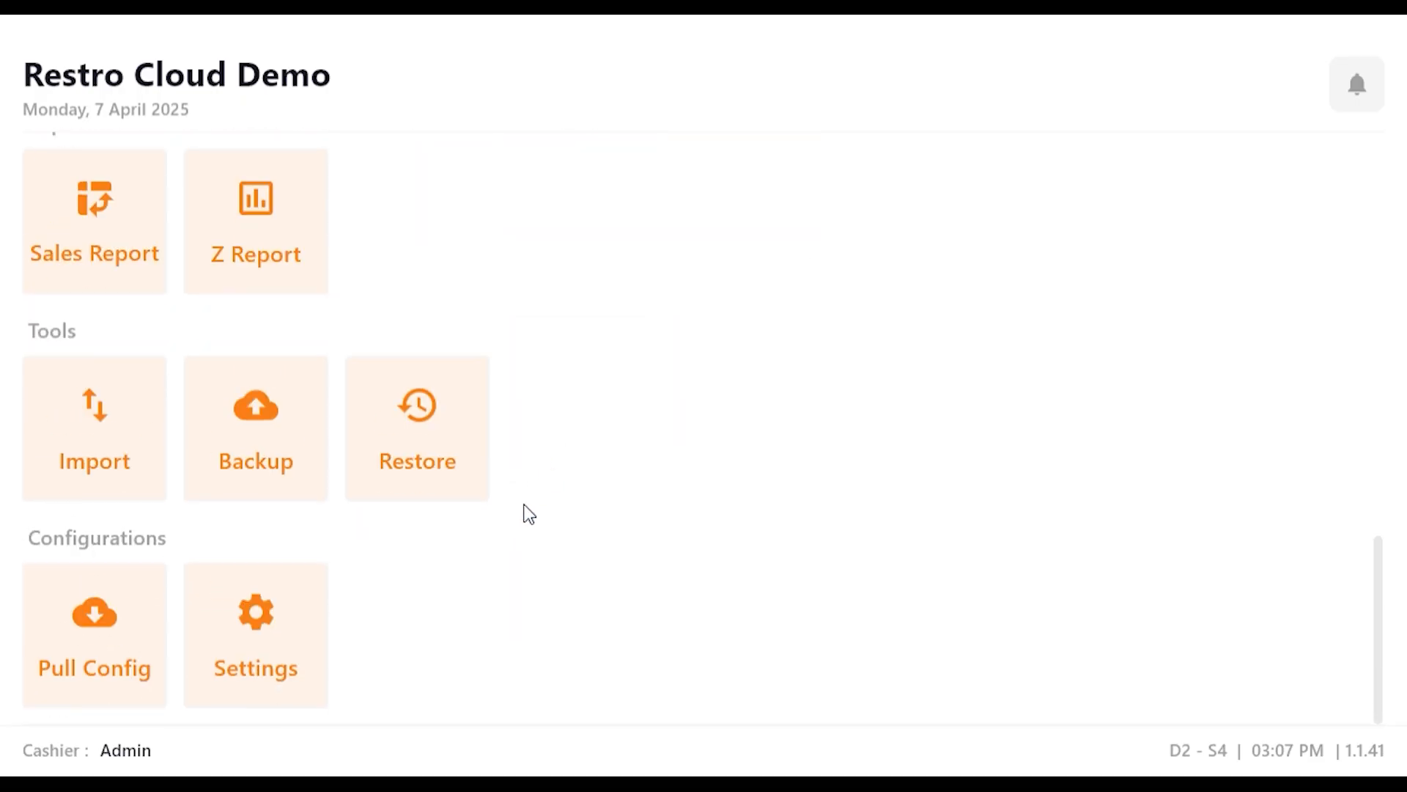
pyautogui.click(270, 635)
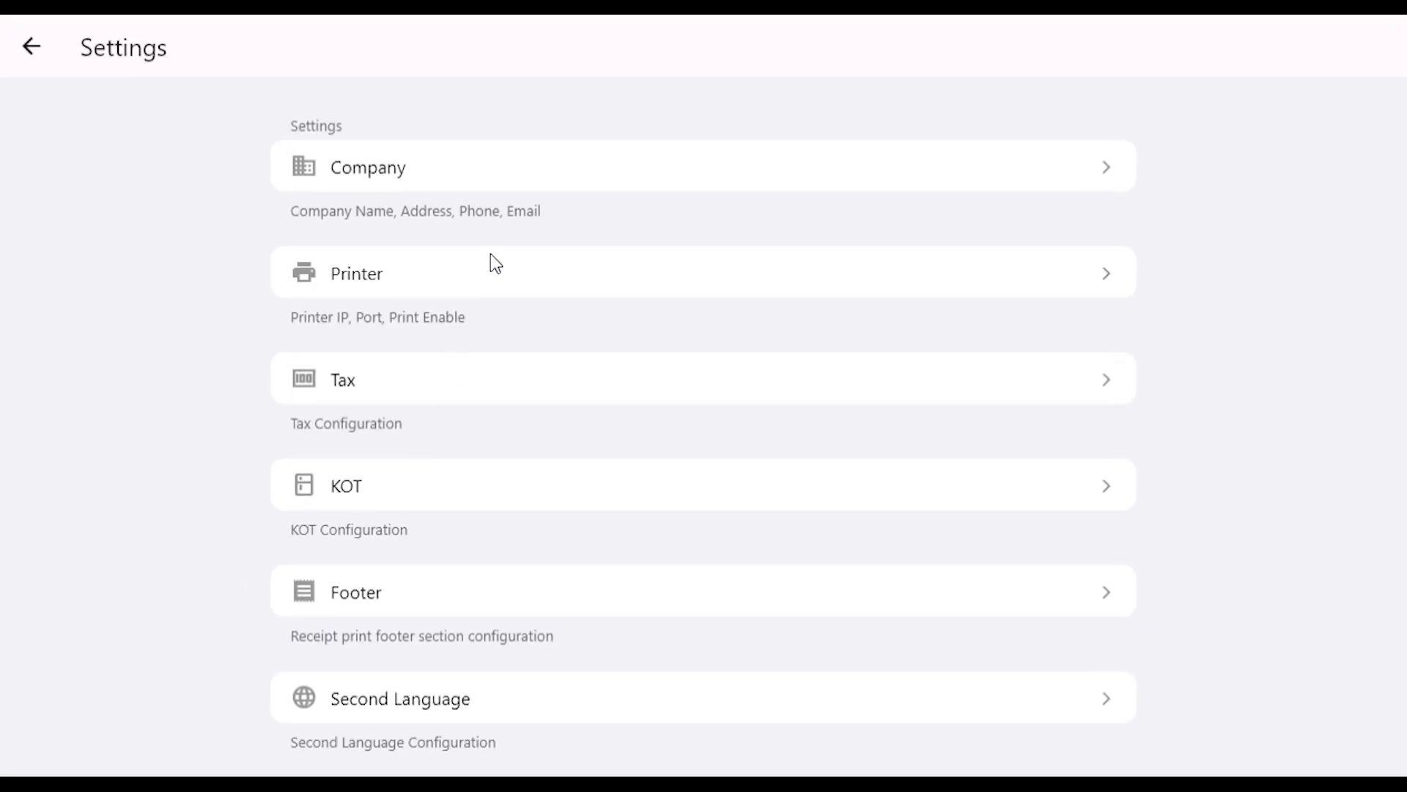
pyautogui.click(489, 278)
pyautogui.click(964, 492)
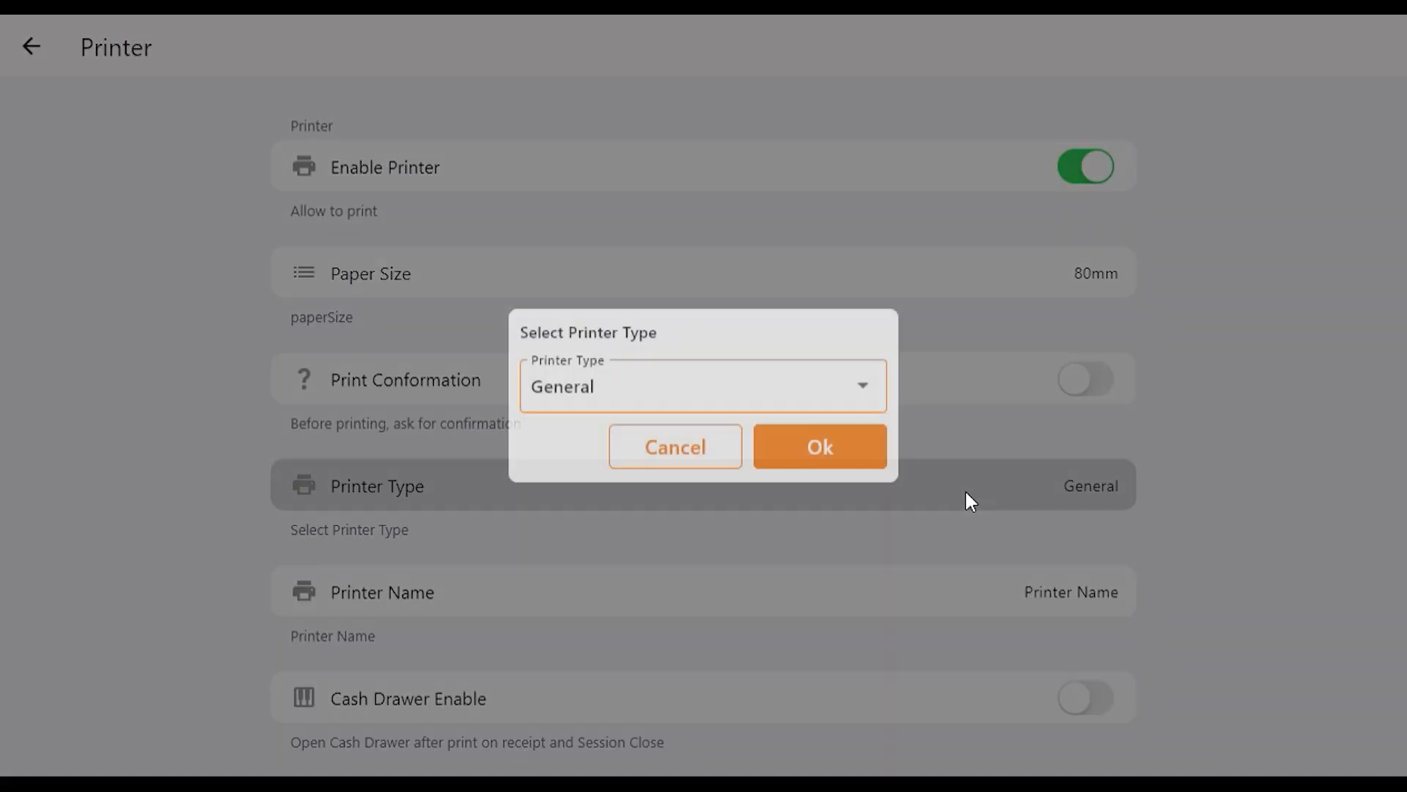
pyautogui.click(797, 452)
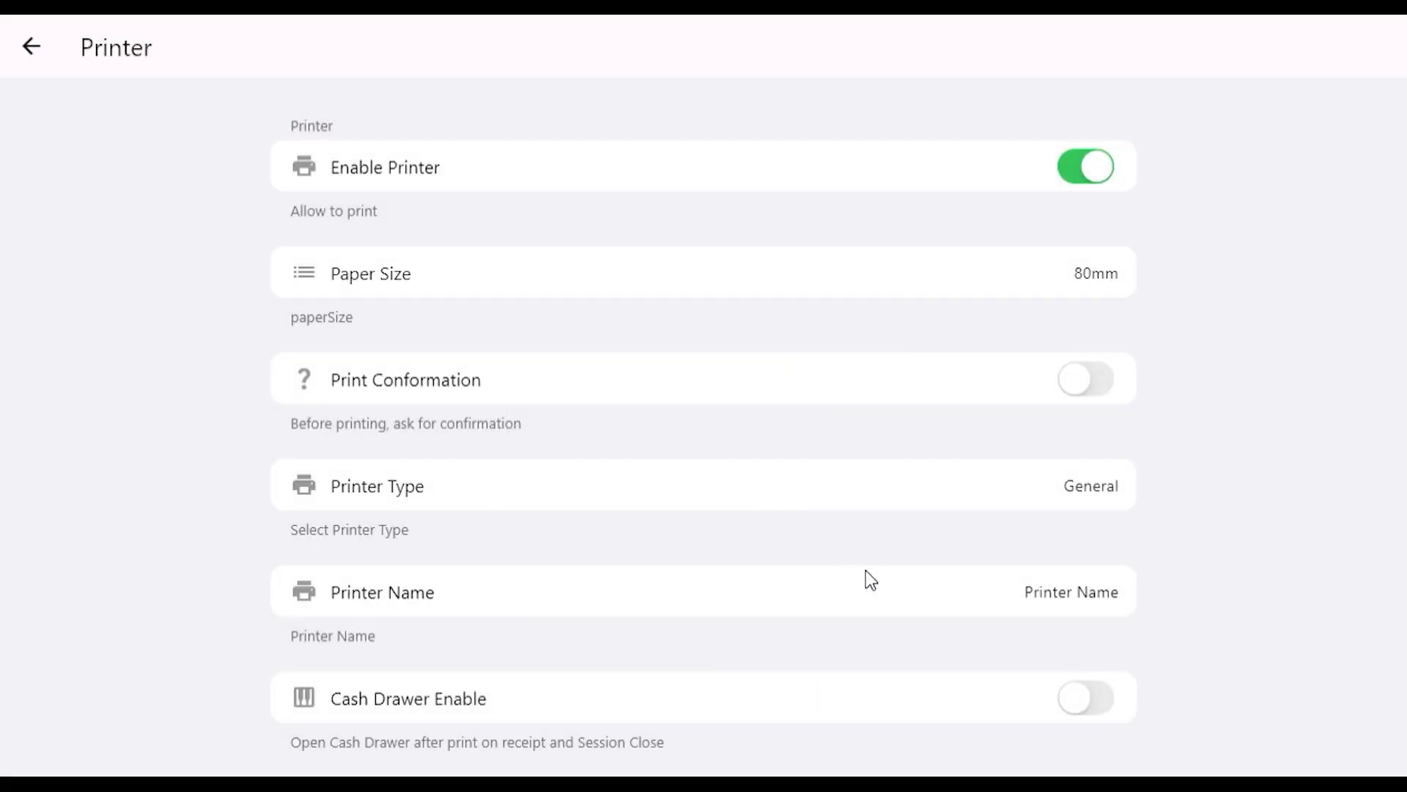
# Step: Set the printer name to "Reciept" in the printer settings
pyautogui.click(876, 595)
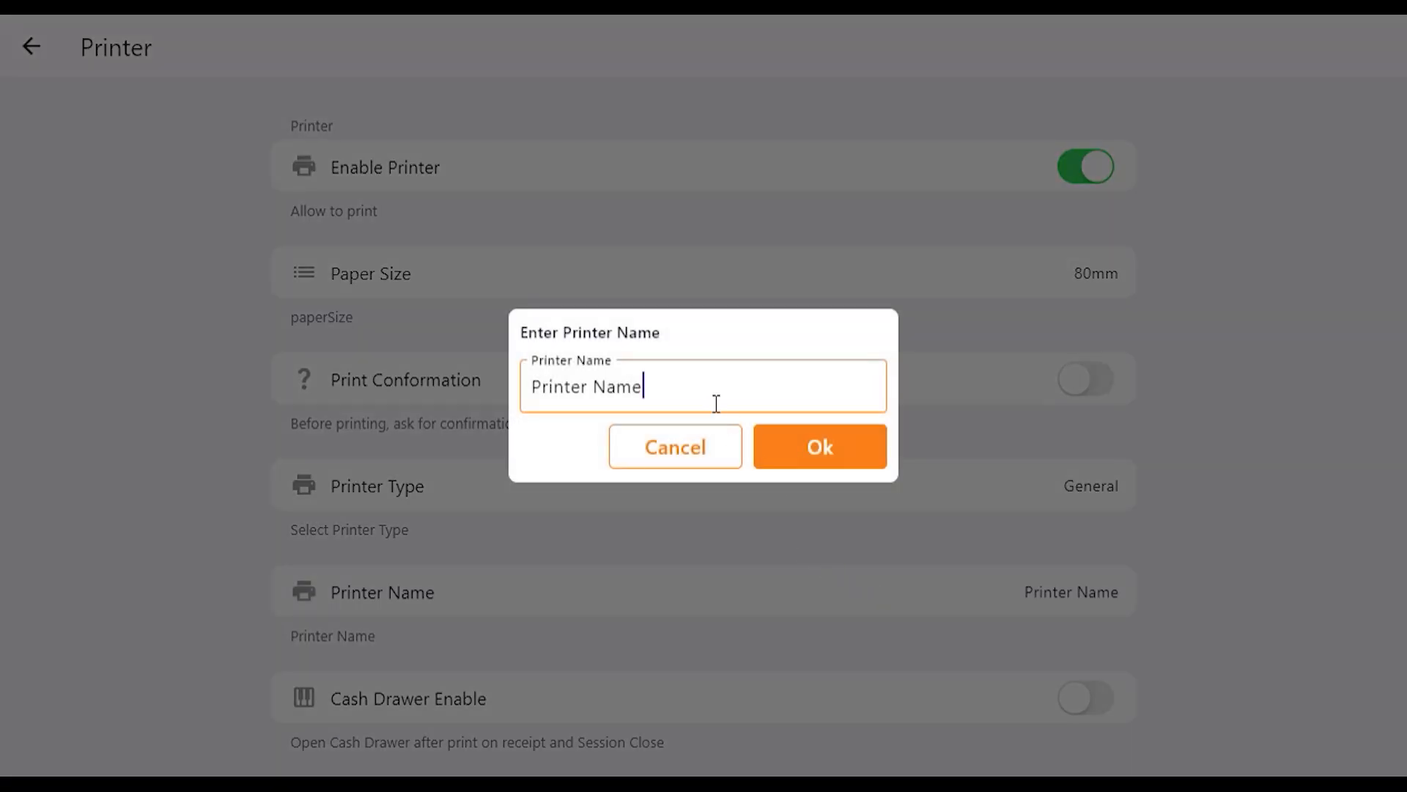
pyautogui.moveTo(716, 401); pyautogui.dragTo(447, 391)
pyautogui.write('Reciept')
pyautogui.click(815, 456)
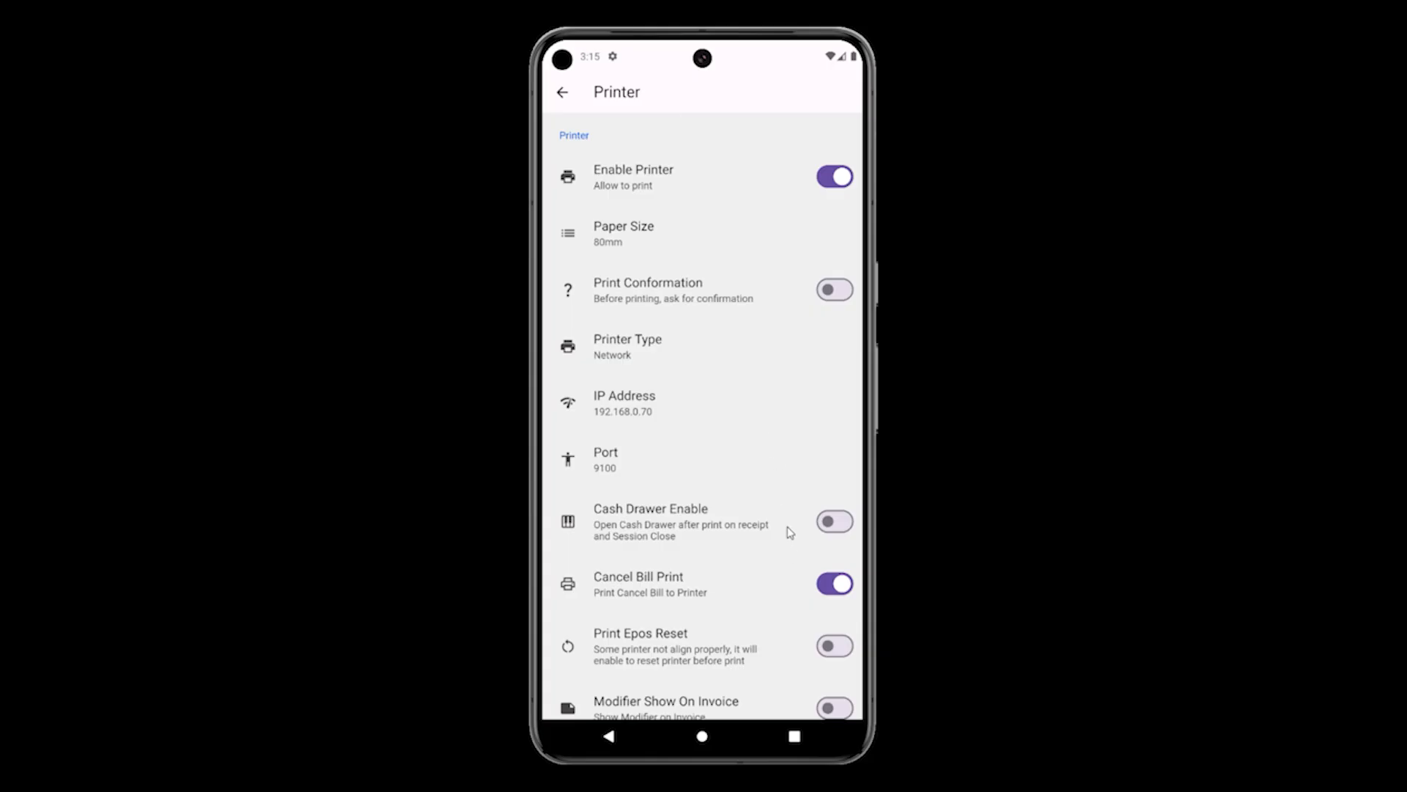
# Step: In the phone app's printer settings, review the printer type options and confirm Network
pyautogui.click(634, 355)
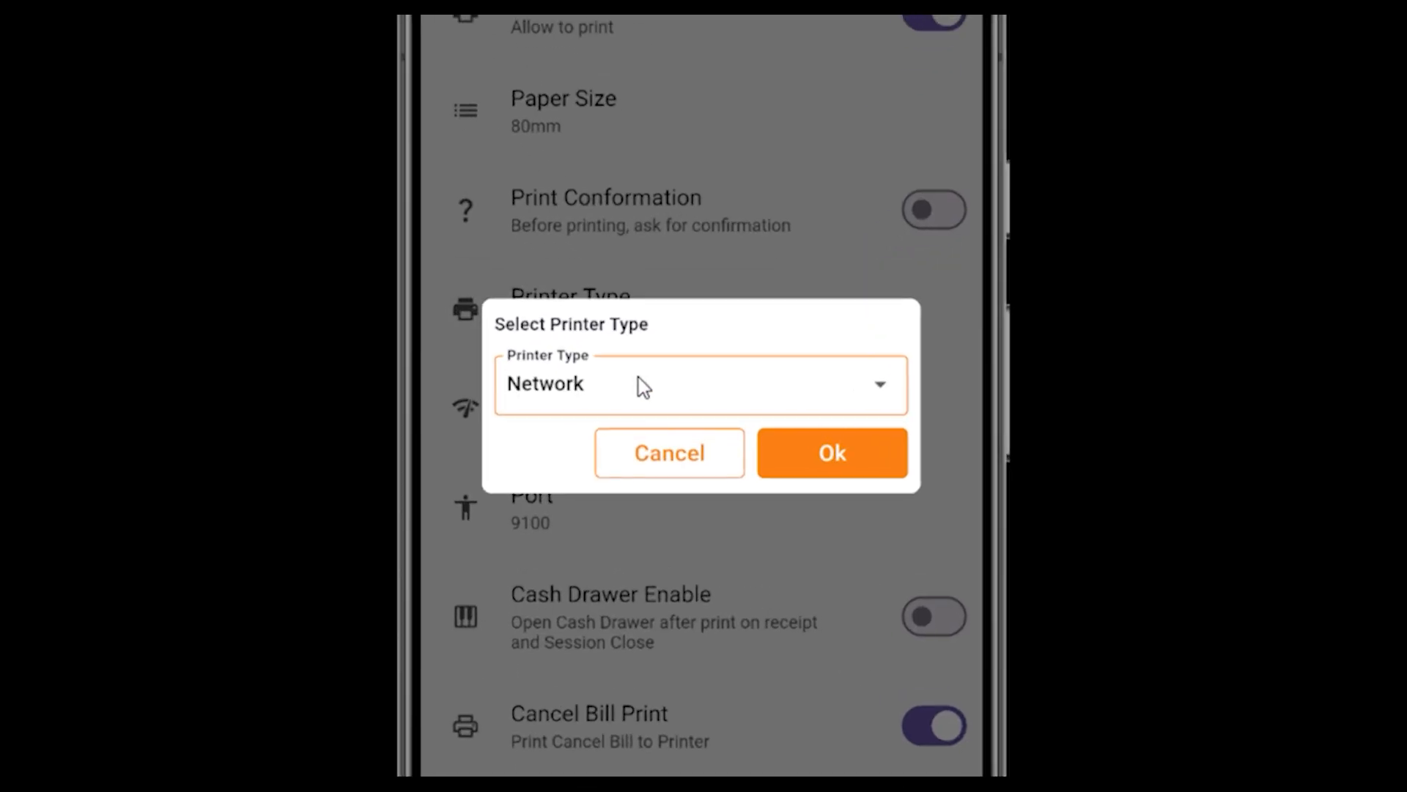
pyautogui.click(663, 386)
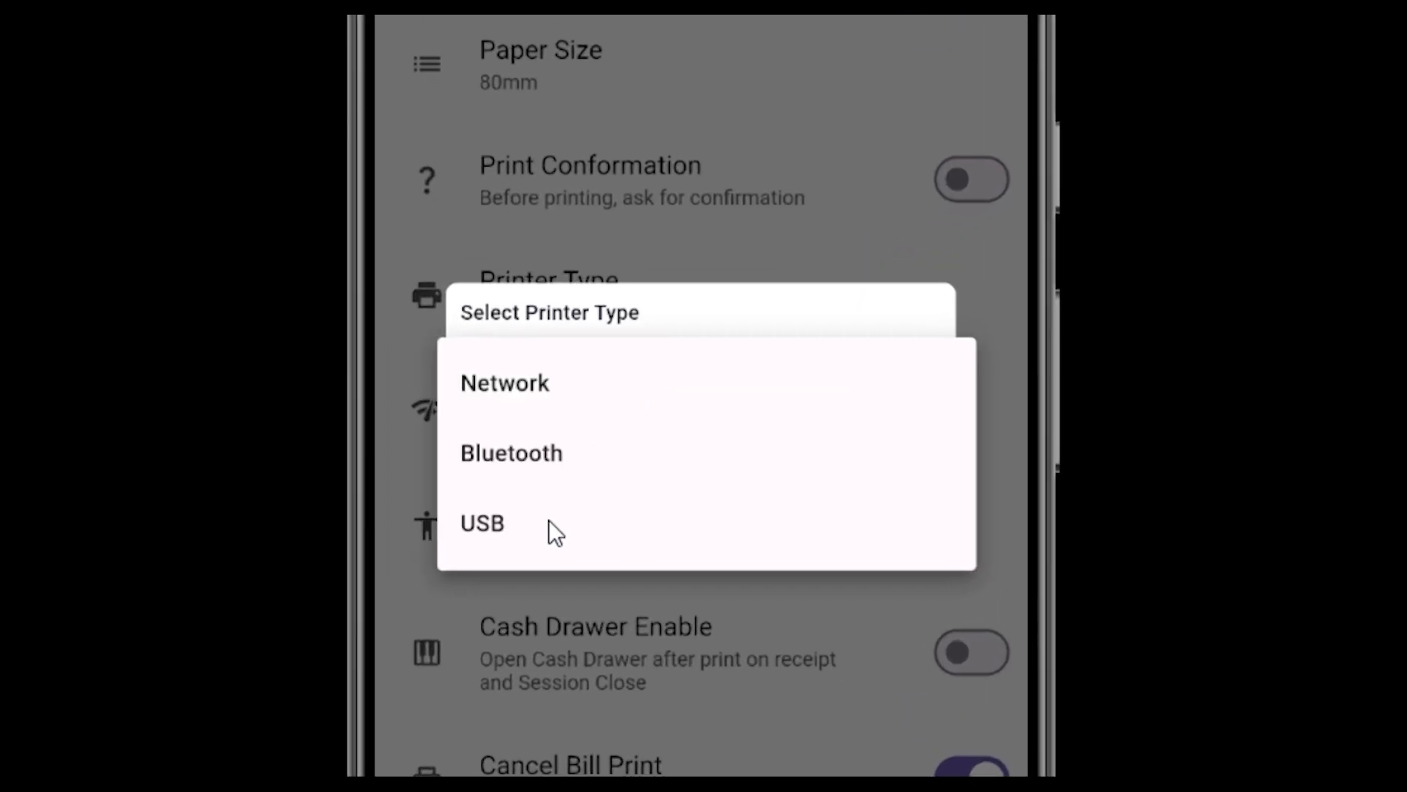
pyautogui.click(565, 394)
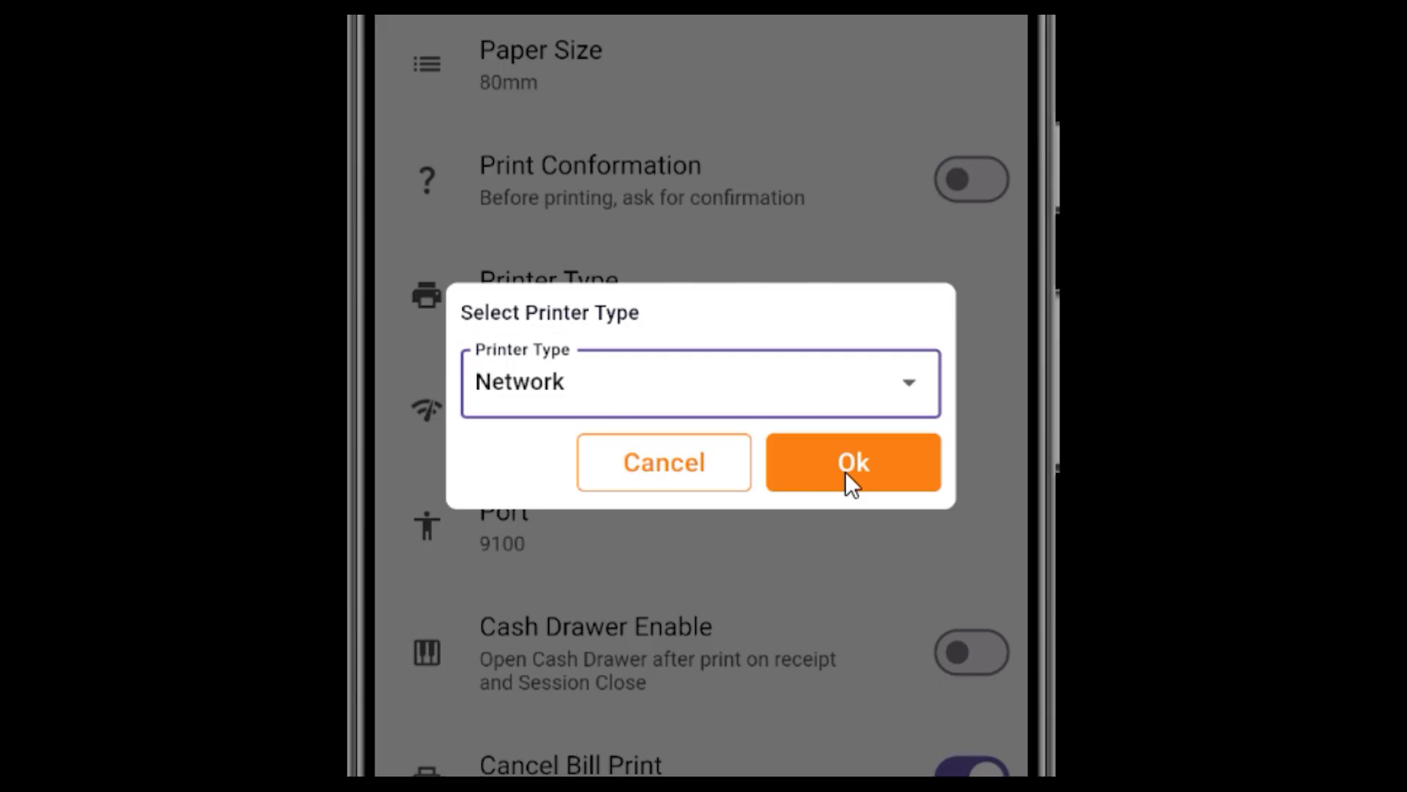
pyautogui.click(883, 477)
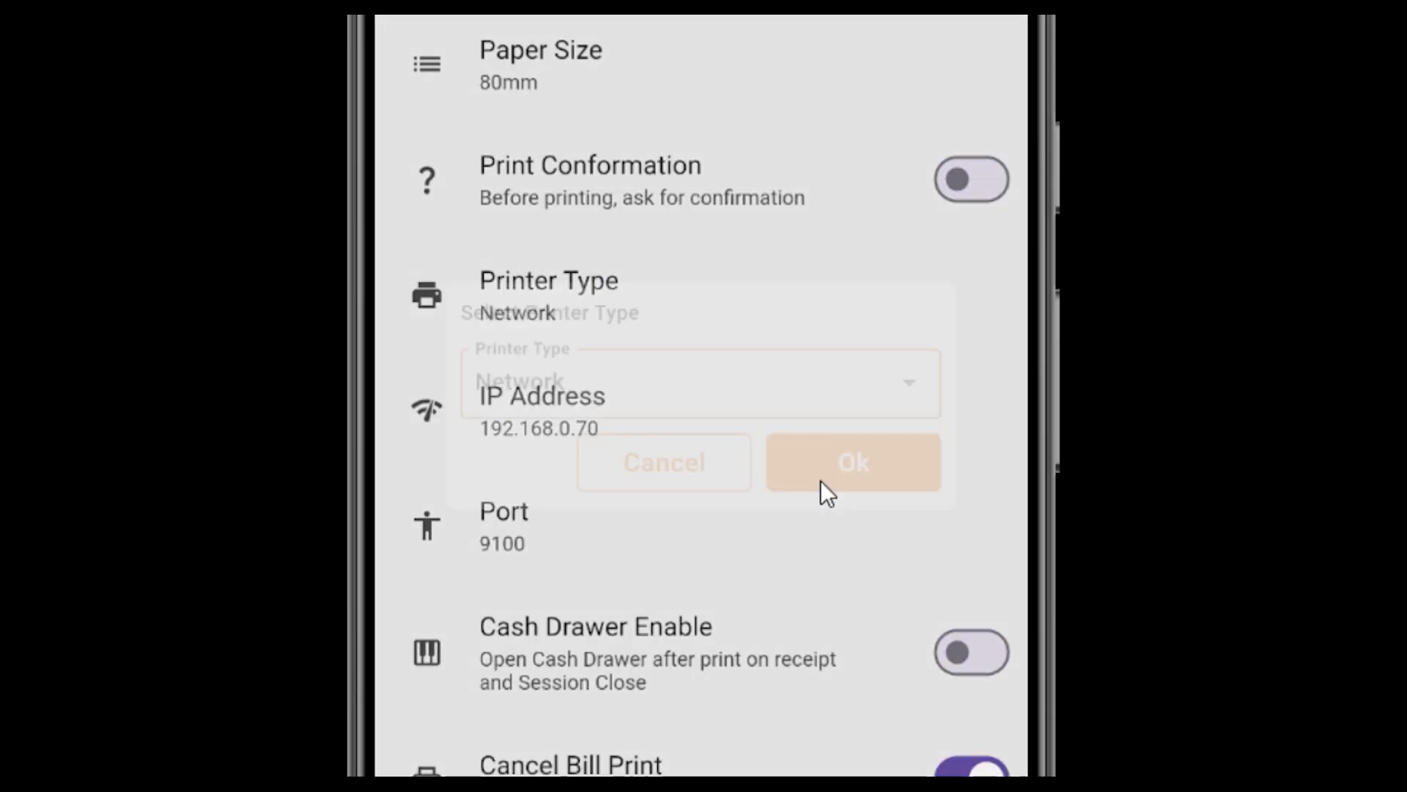
# Step: Confirm 192.168.0.70 as the network printer's IP address and 9100 as its port
pyautogui.click(611, 418)
pyautogui.click(810, 450)
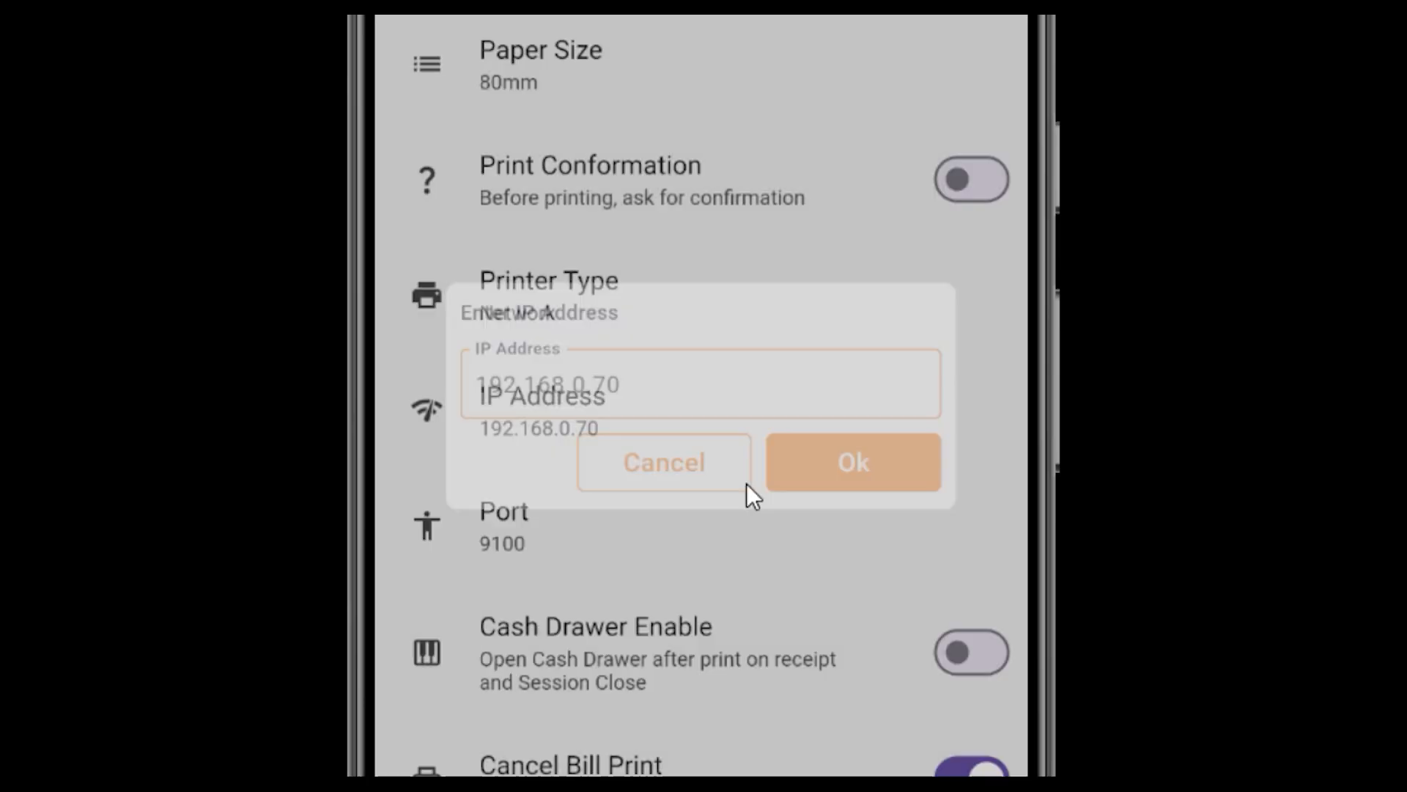
pyautogui.click(697, 521)
pyautogui.click(863, 465)
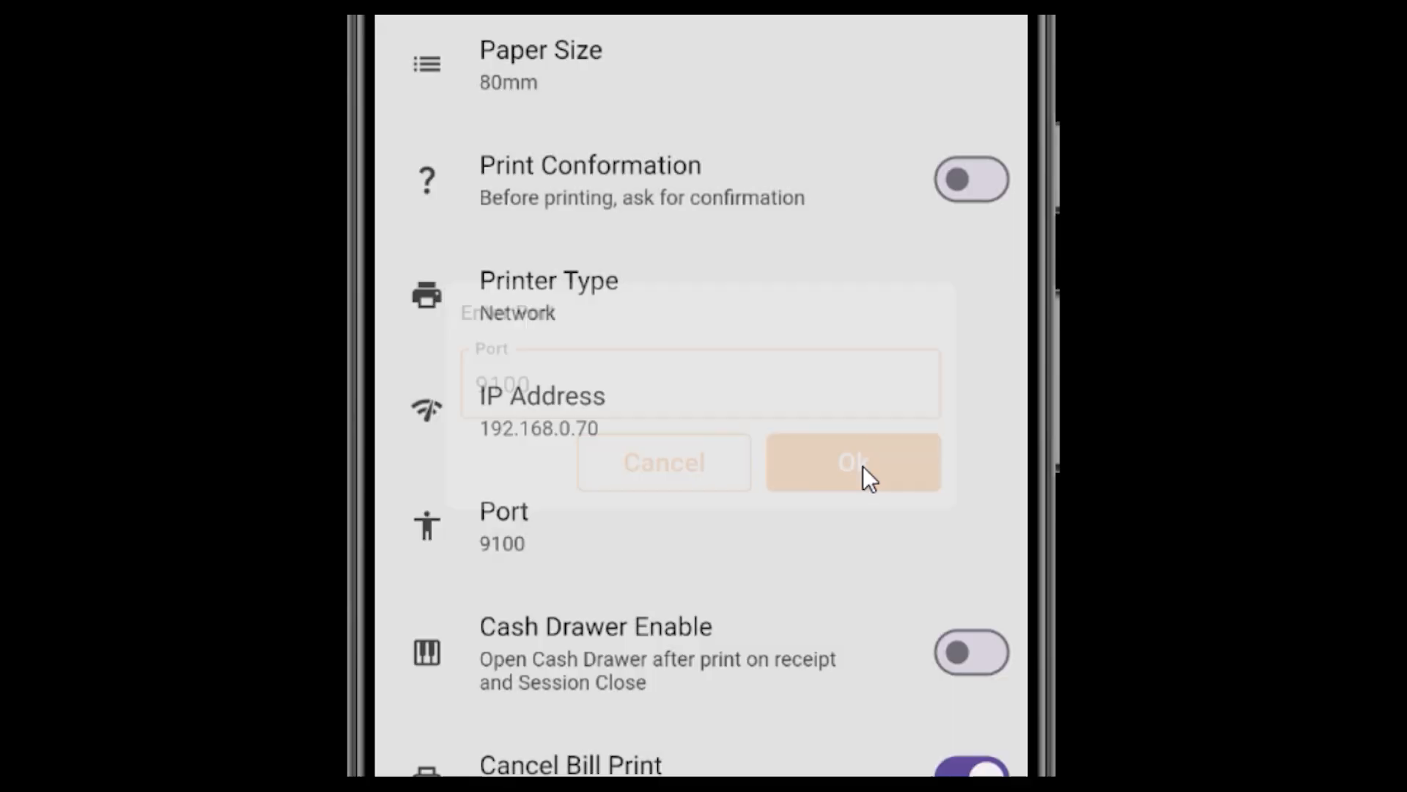
# Step: Switch the printer type to Bluetooth and view the Bluetooth device selection without choosing a device
pyautogui.click(660, 301)
pyautogui.click(645, 388)
pyautogui.click(622, 456)
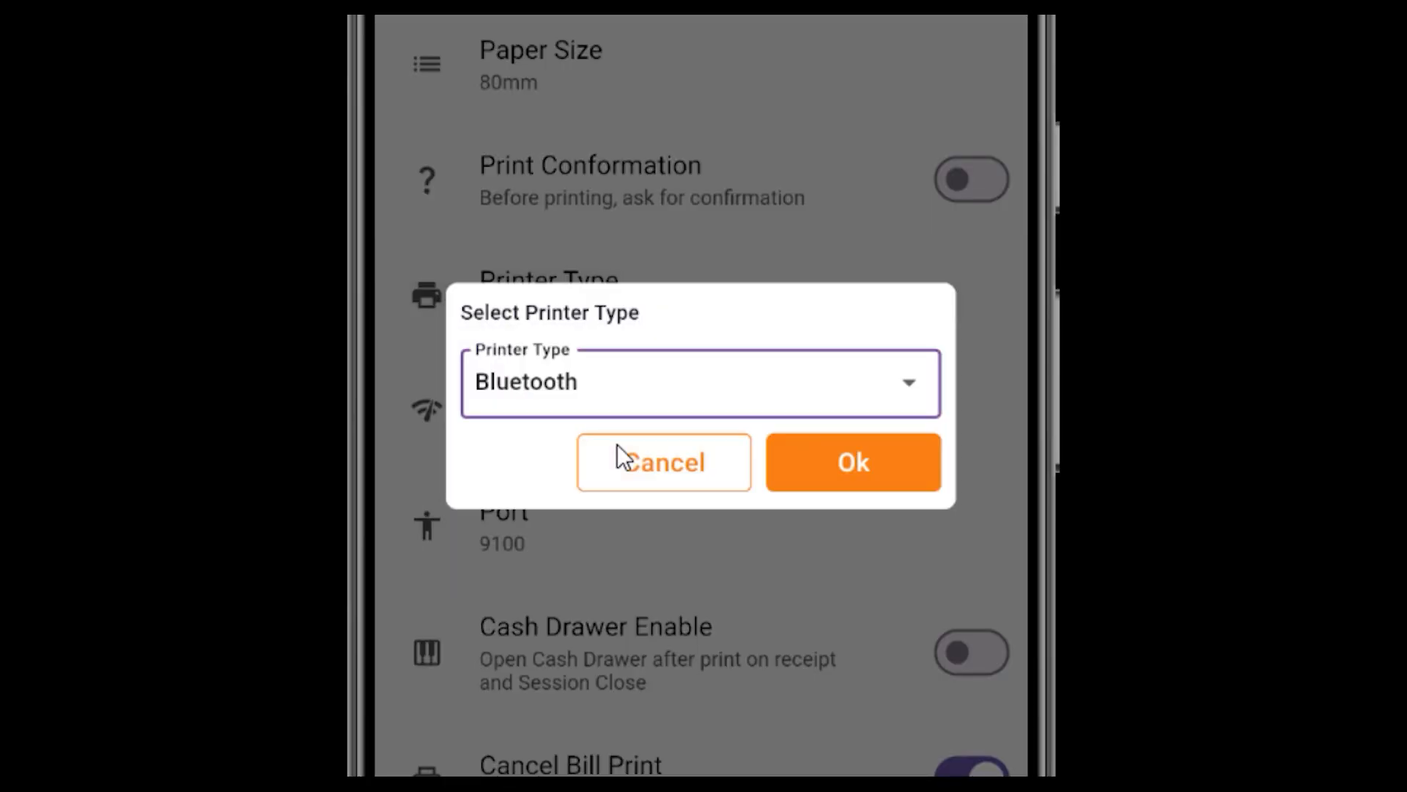
pyautogui.click(859, 473)
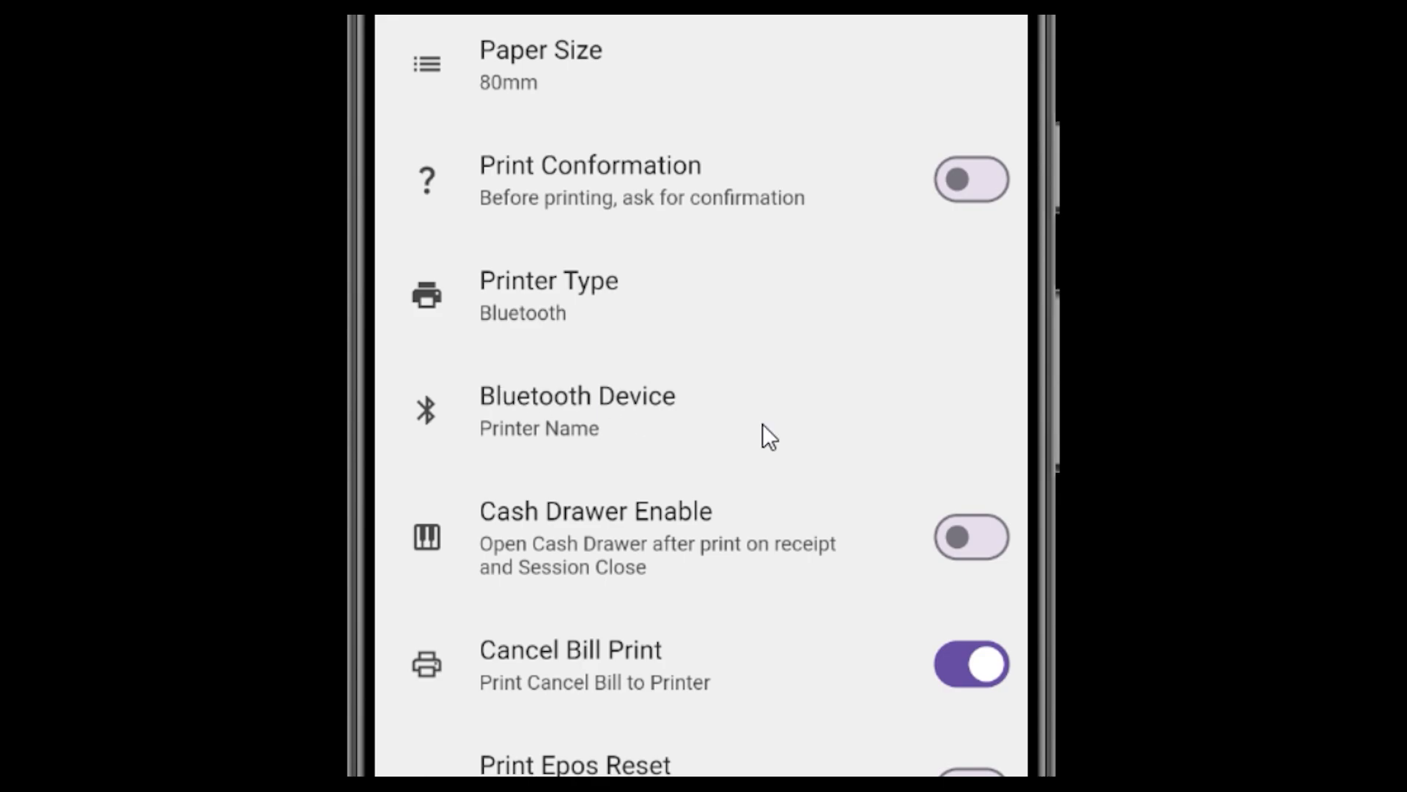
pyautogui.click(783, 424)
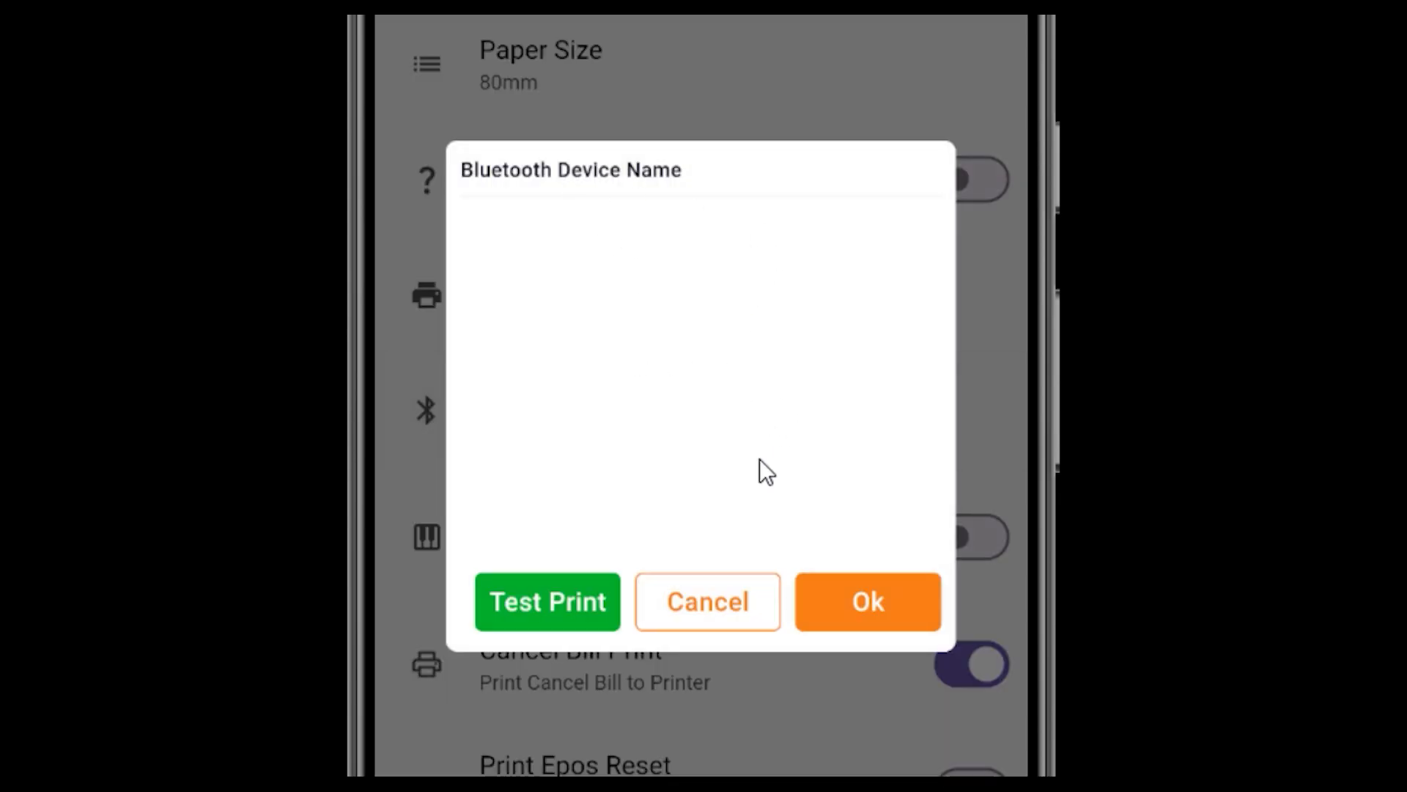
pyautogui.click(731, 599)
# Step: Set the printer type to USB and view the USB device selection without choosing a device
pyautogui.click(604, 303)
pyautogui.click(598, 389)
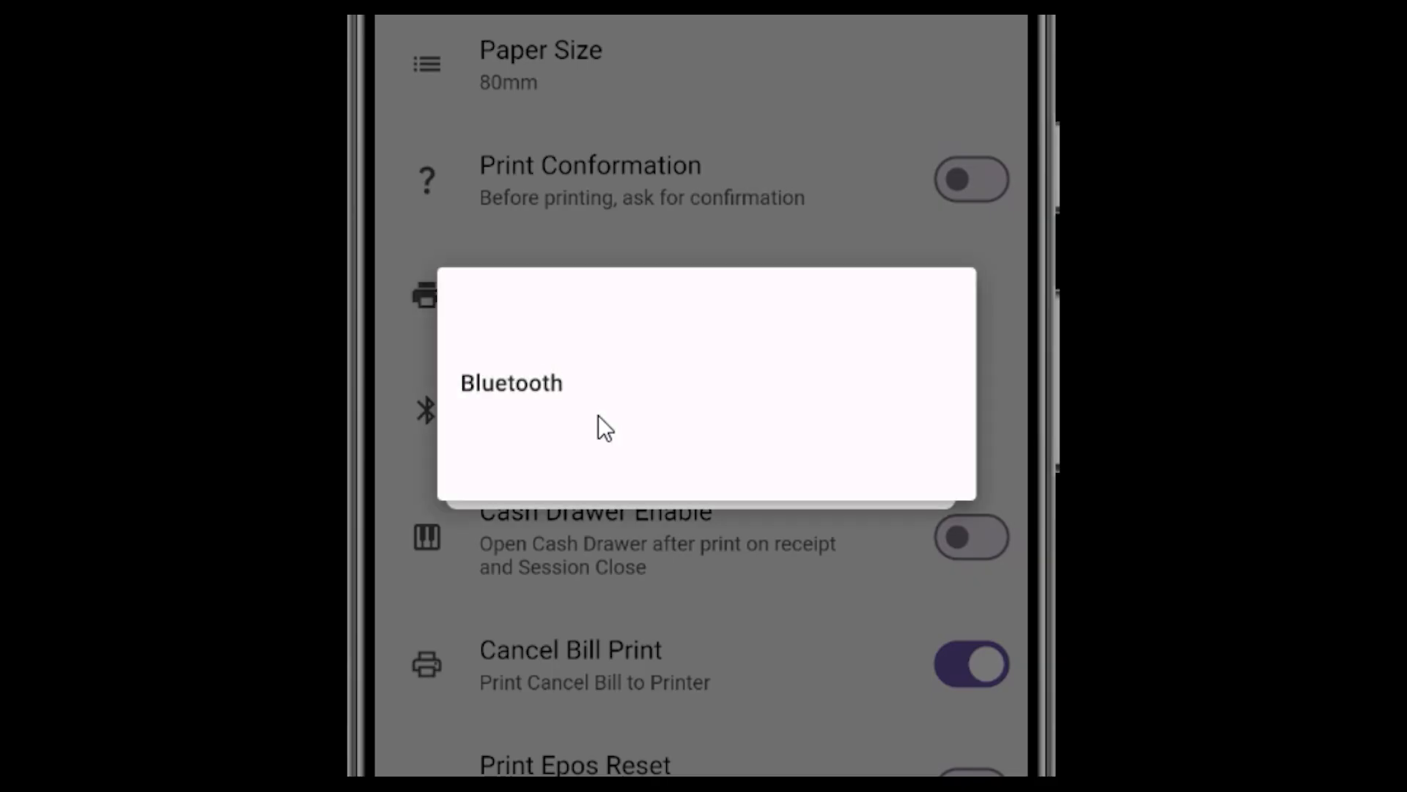
pyautogui.click(583, 466)
pyautogui.click(886, 472)
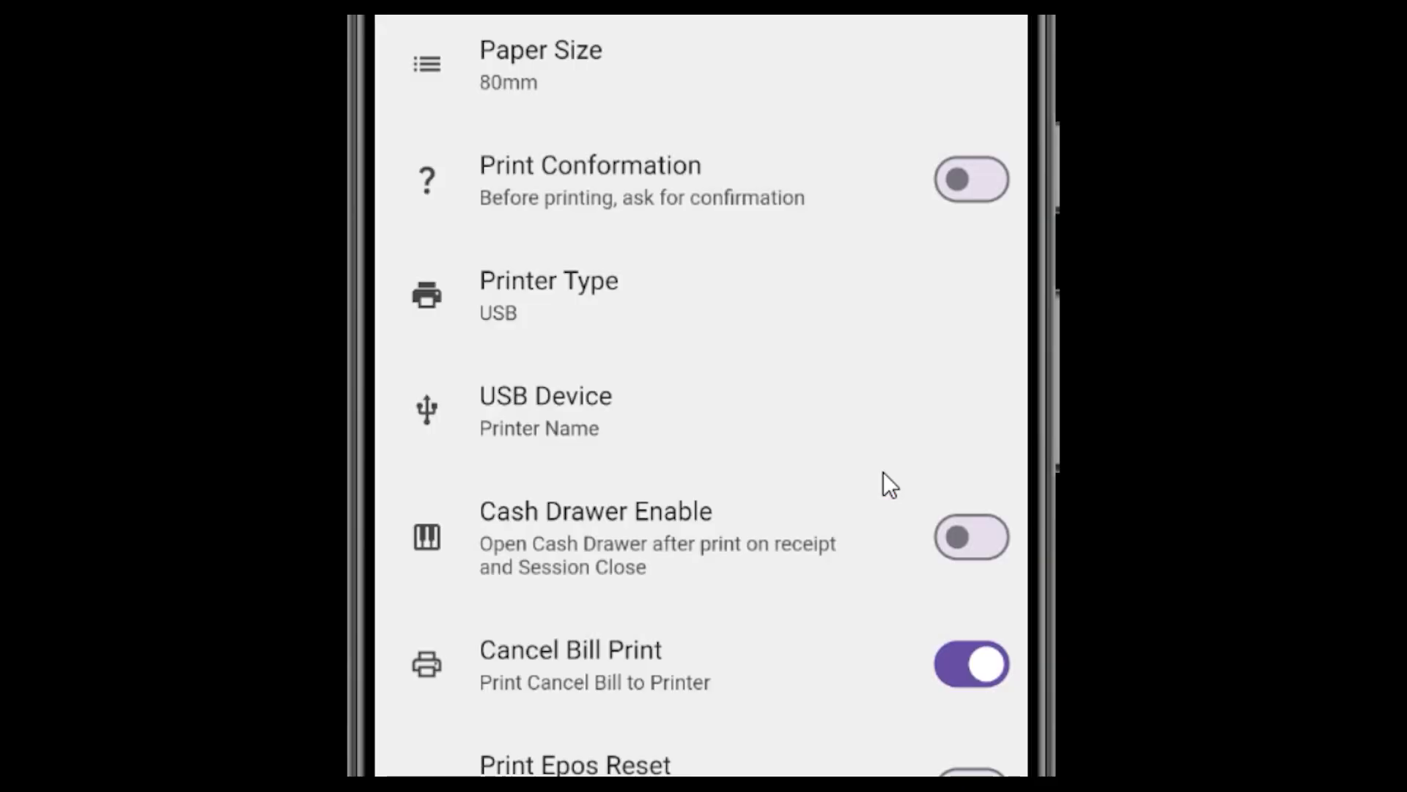
pyautogui.click(626, 424)
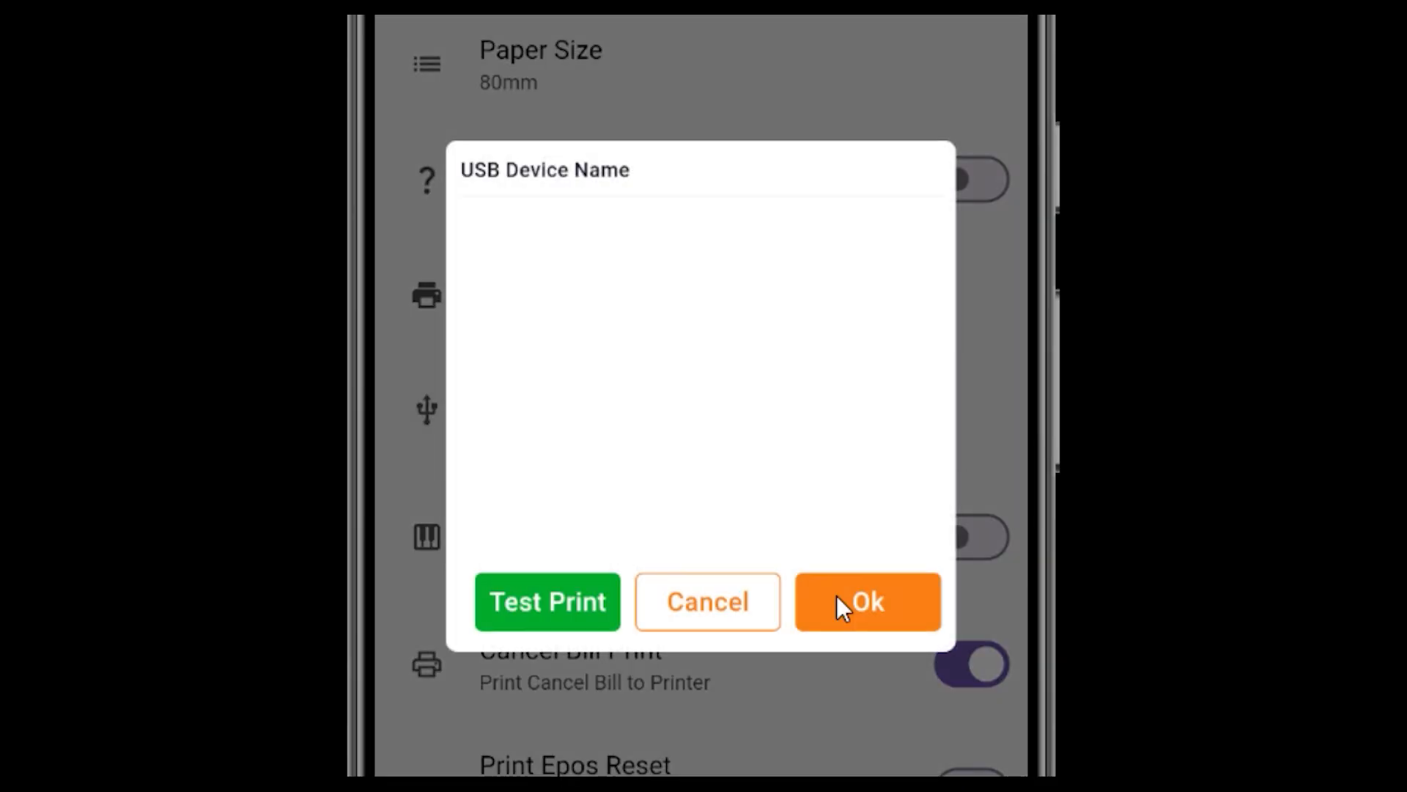
pyautogui.click(739, 601)
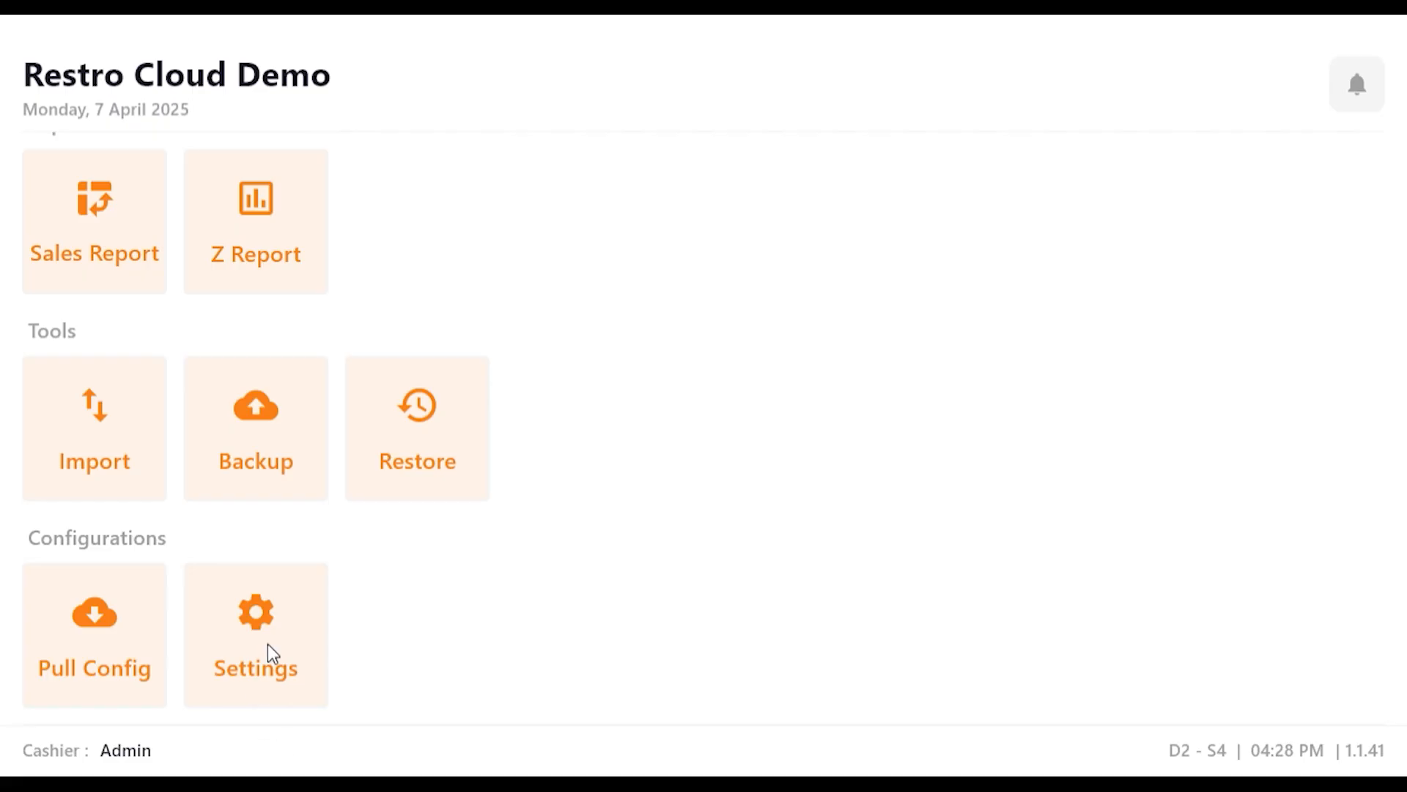
# Step: Enable KOT printing in the desktop app's KOT settings
pyautogui.click(270, 653)
pyautogui.click(531, 504)
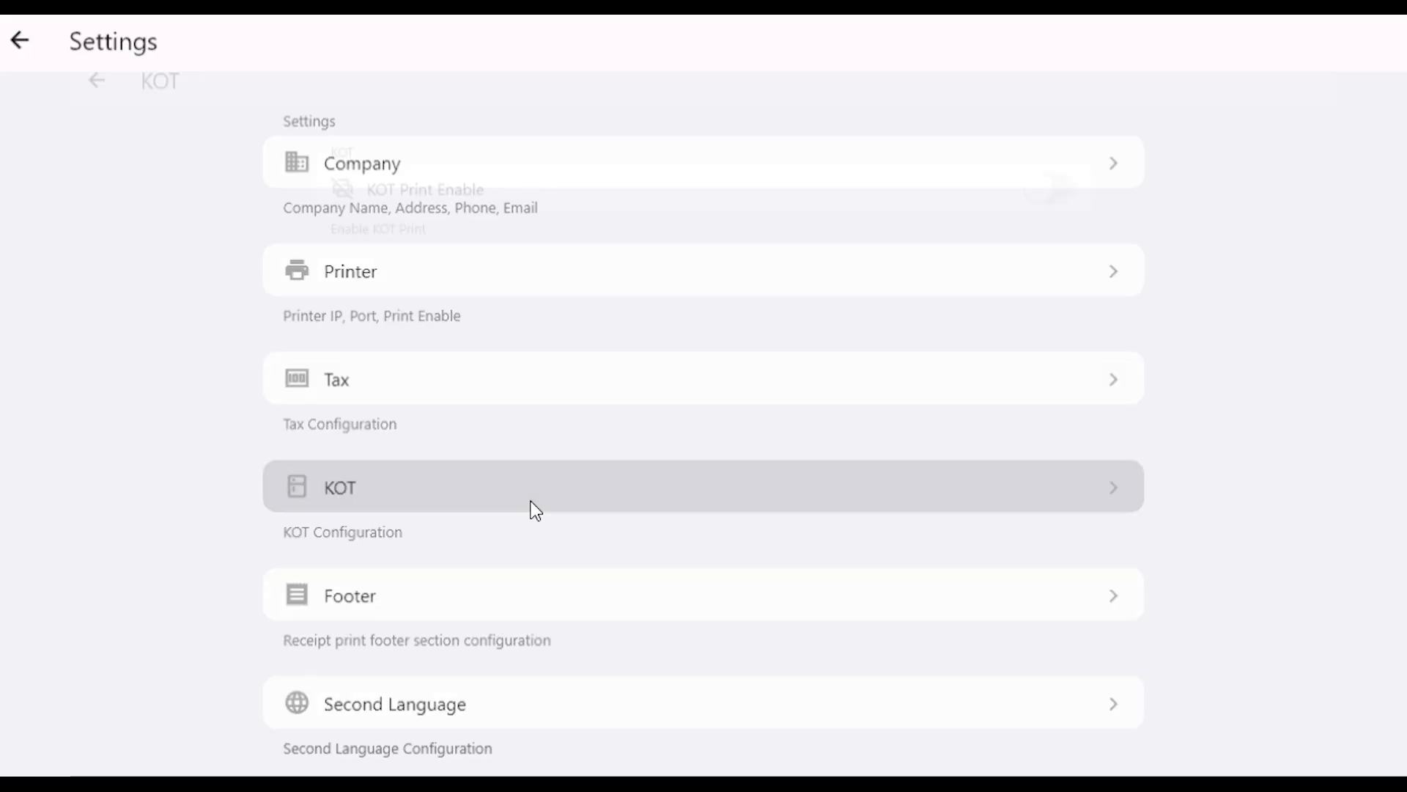
pyautogui.click(1073, 168)
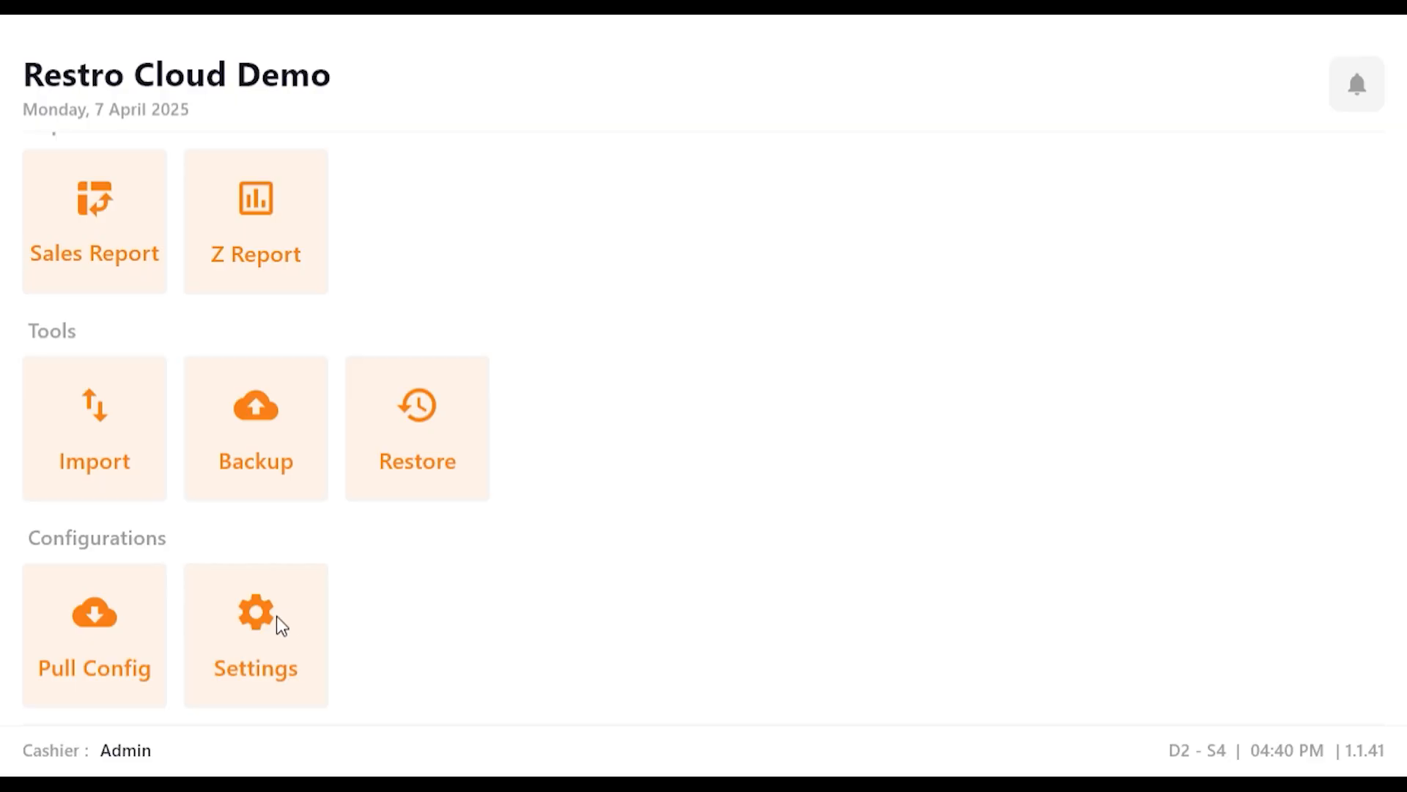
# Step: Enable Multiple KOT Print in the KOT settings and return to the home screen
pyautogui.click(277, 618)
pyautogui.click(520, 490)
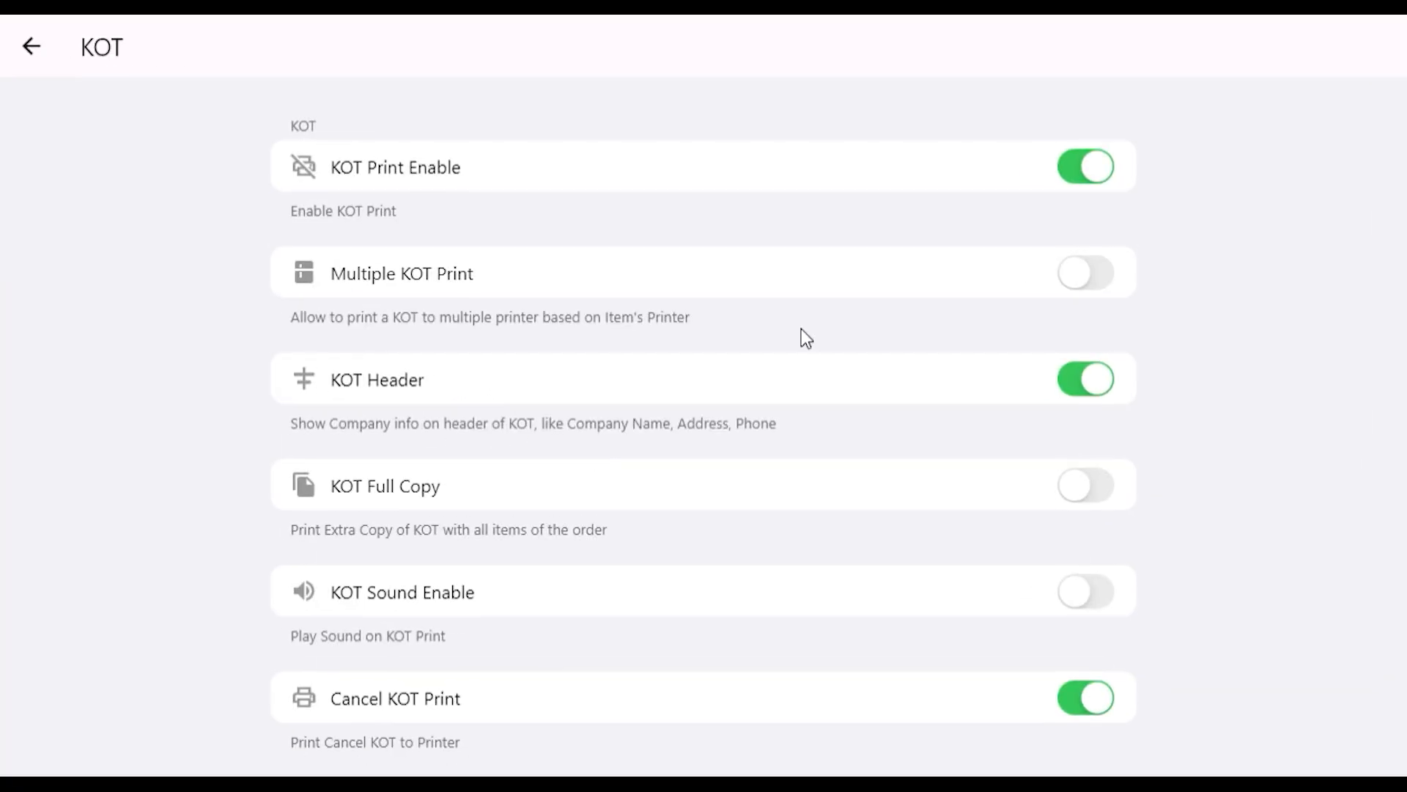
pyautogui.click(59, 58)
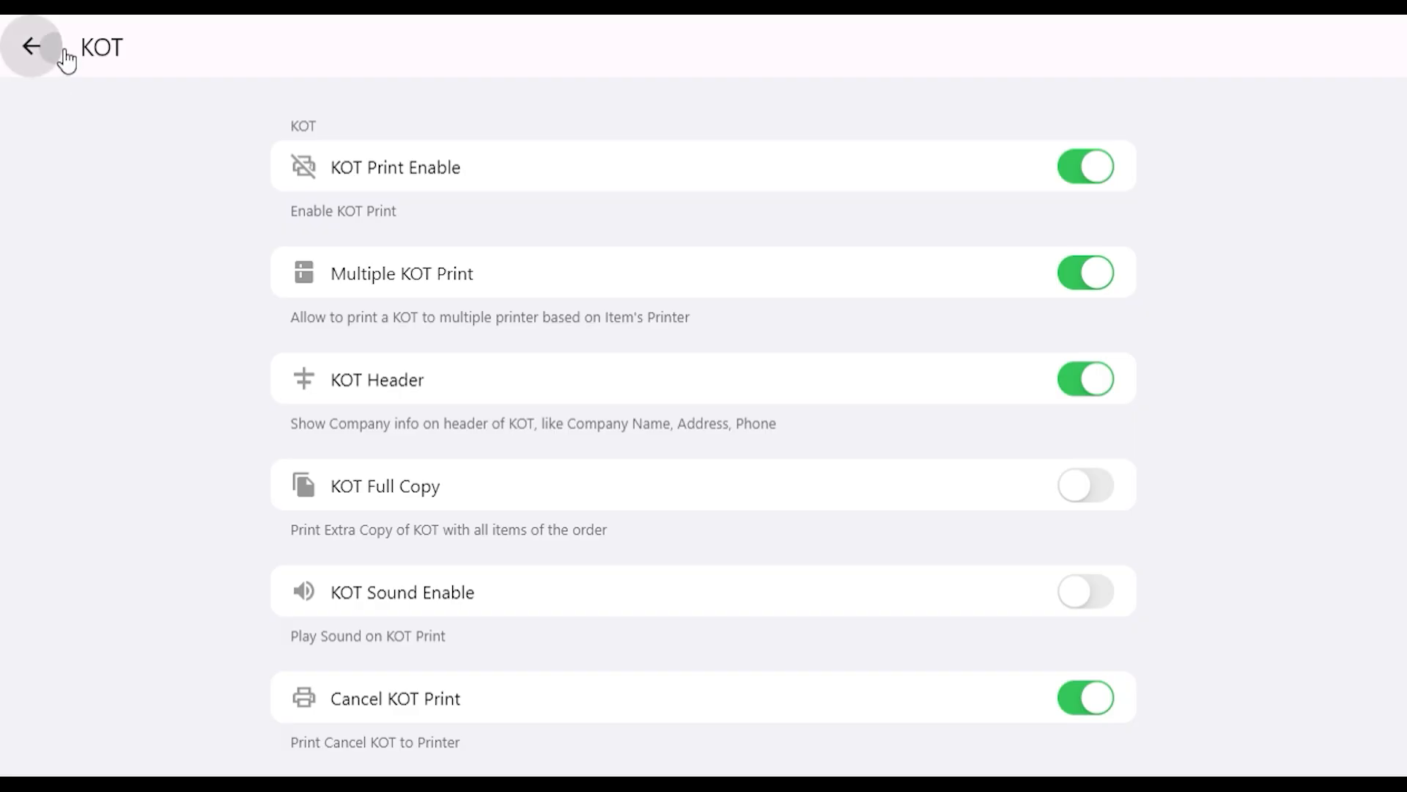
pyautogui.click(57, 63)
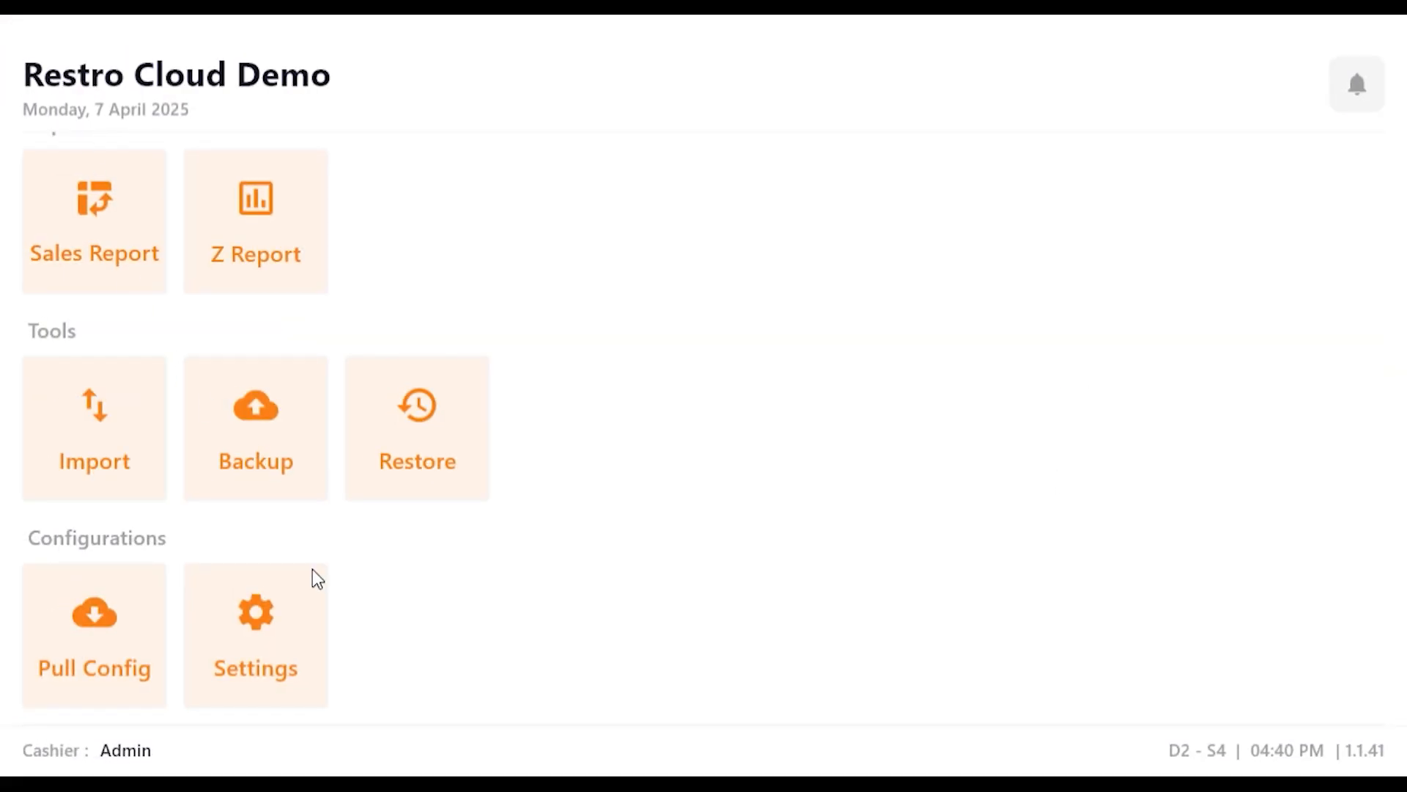
# Step: Start a new entry in the printers master, named "Grilled" with printer type General
pyautogui.scroll(5, 305, 584)
pyautogui.click(411, 501)
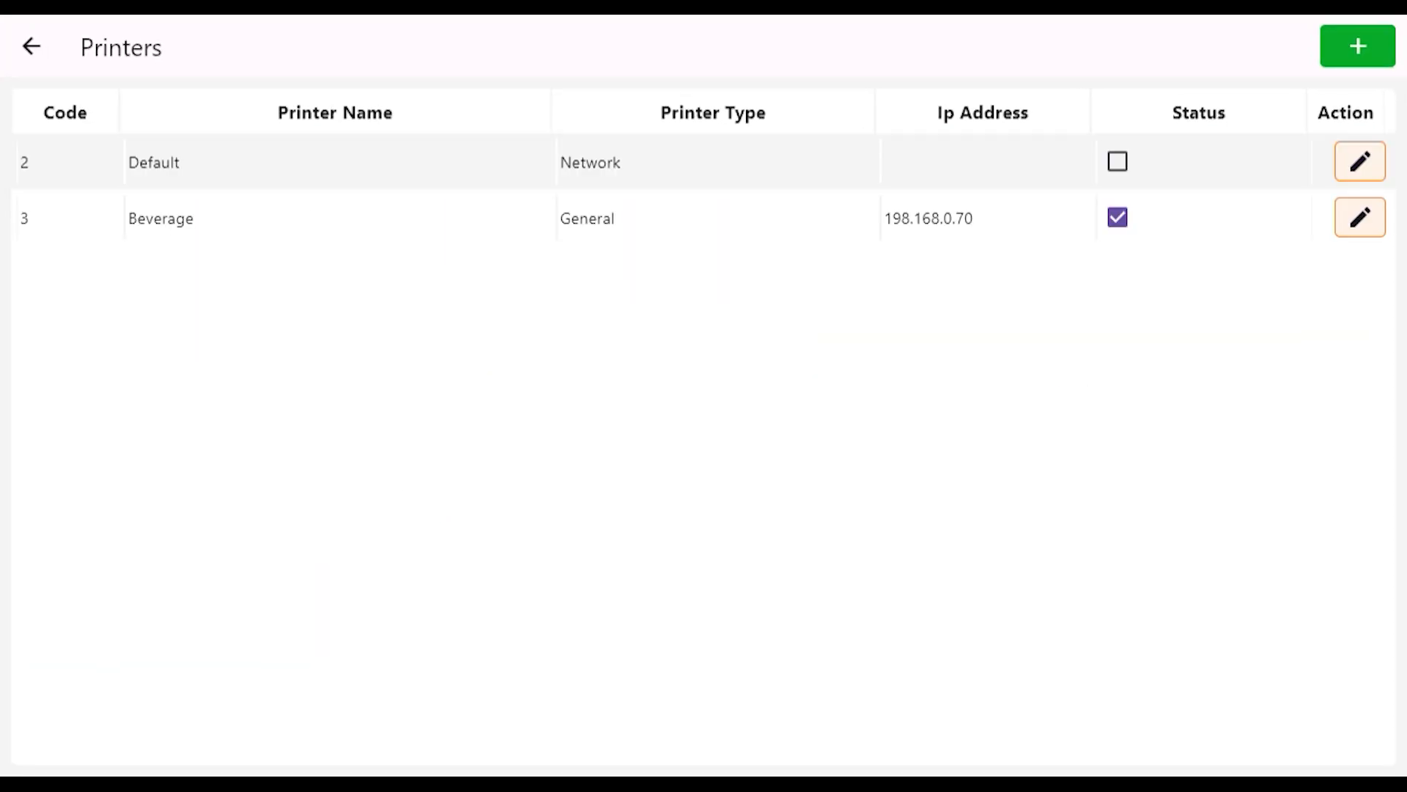
pyautogui.click(1365, 38)
pyautogui.click(692, 147)
pyautogui.write('Grilled')
pyautogui.click(669, 191)
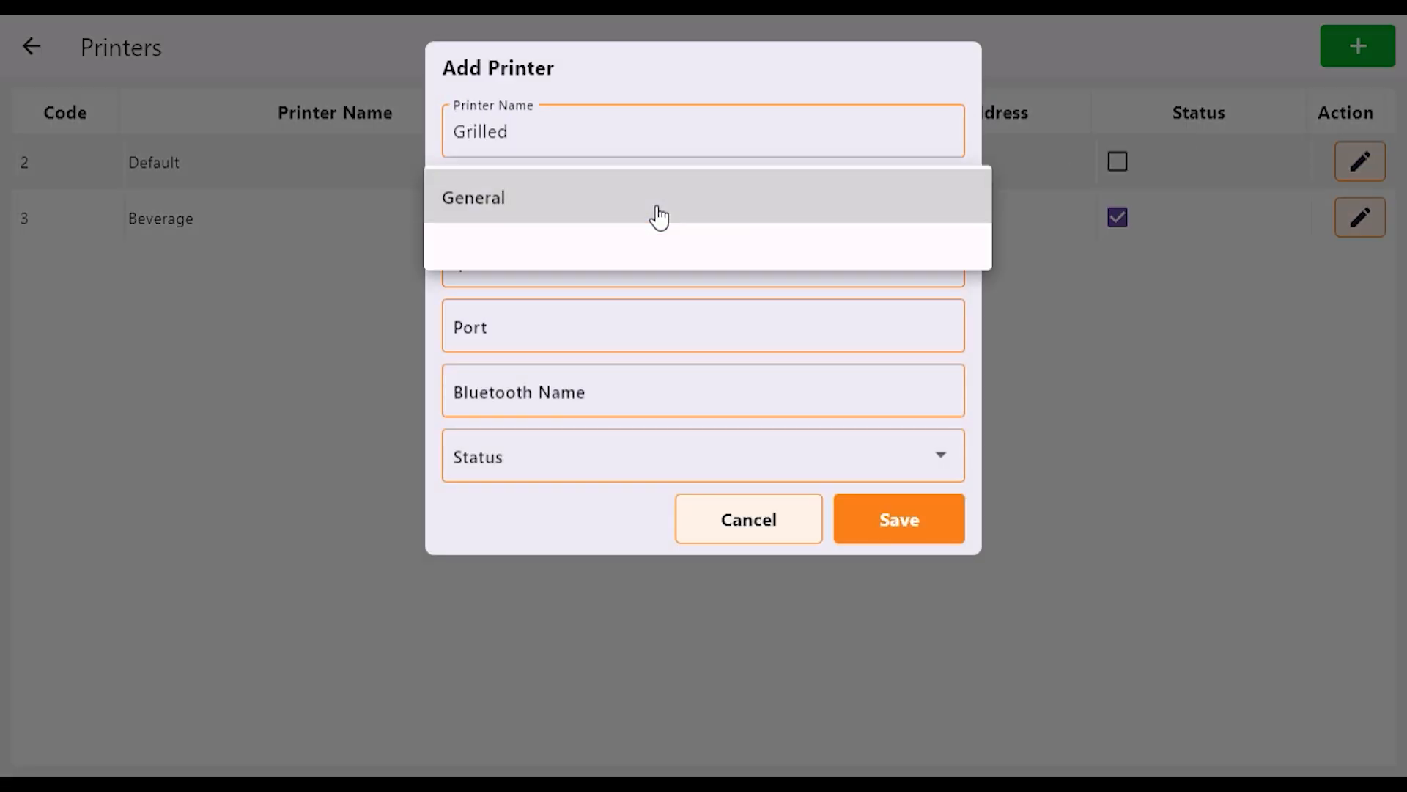
pyautogui.click(583, 214)
# Step: Give the Grilled printer the IP address 192.168.1.70, port 9100 and status Active, and save it
pyautogui.click(551, 276)
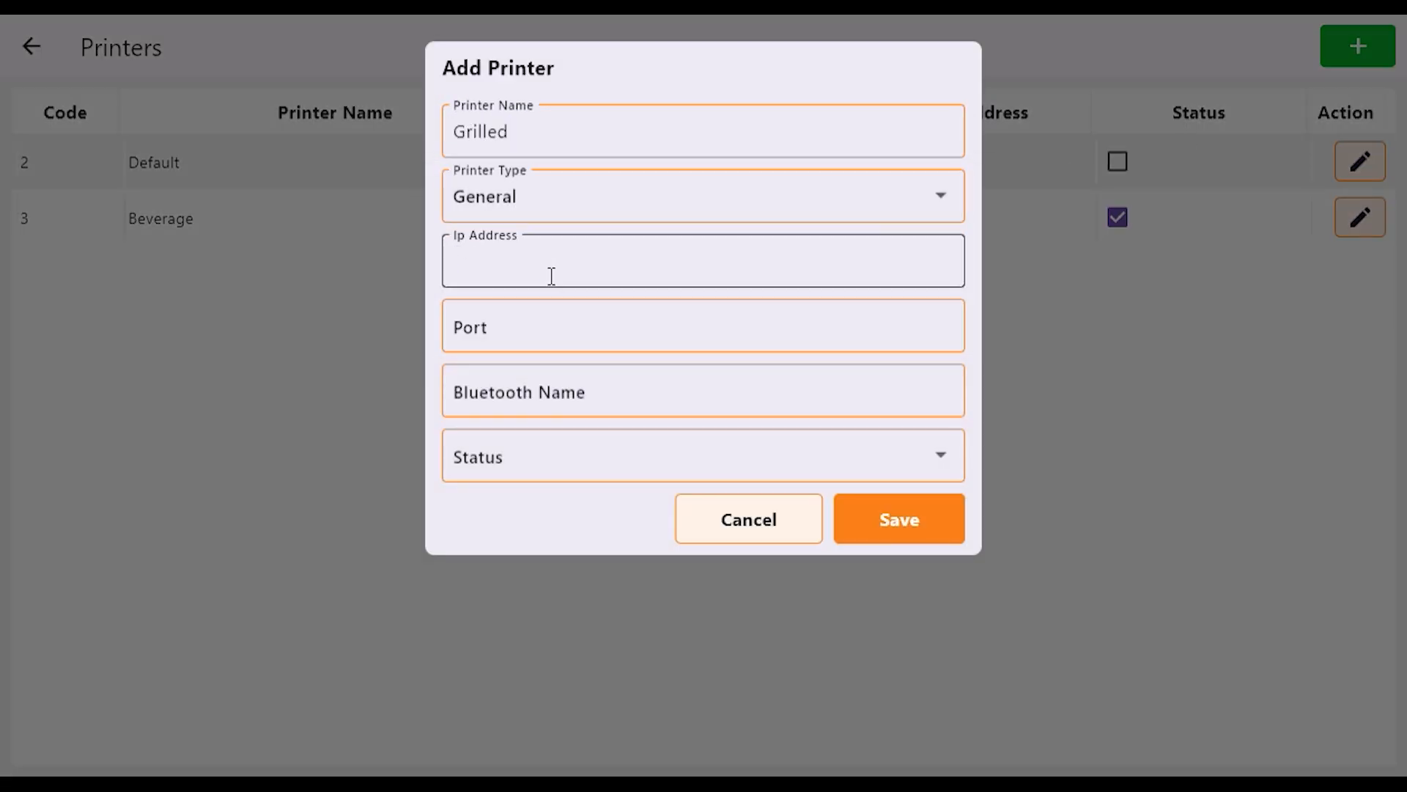
pyautogui.write('192.168.1.70.')
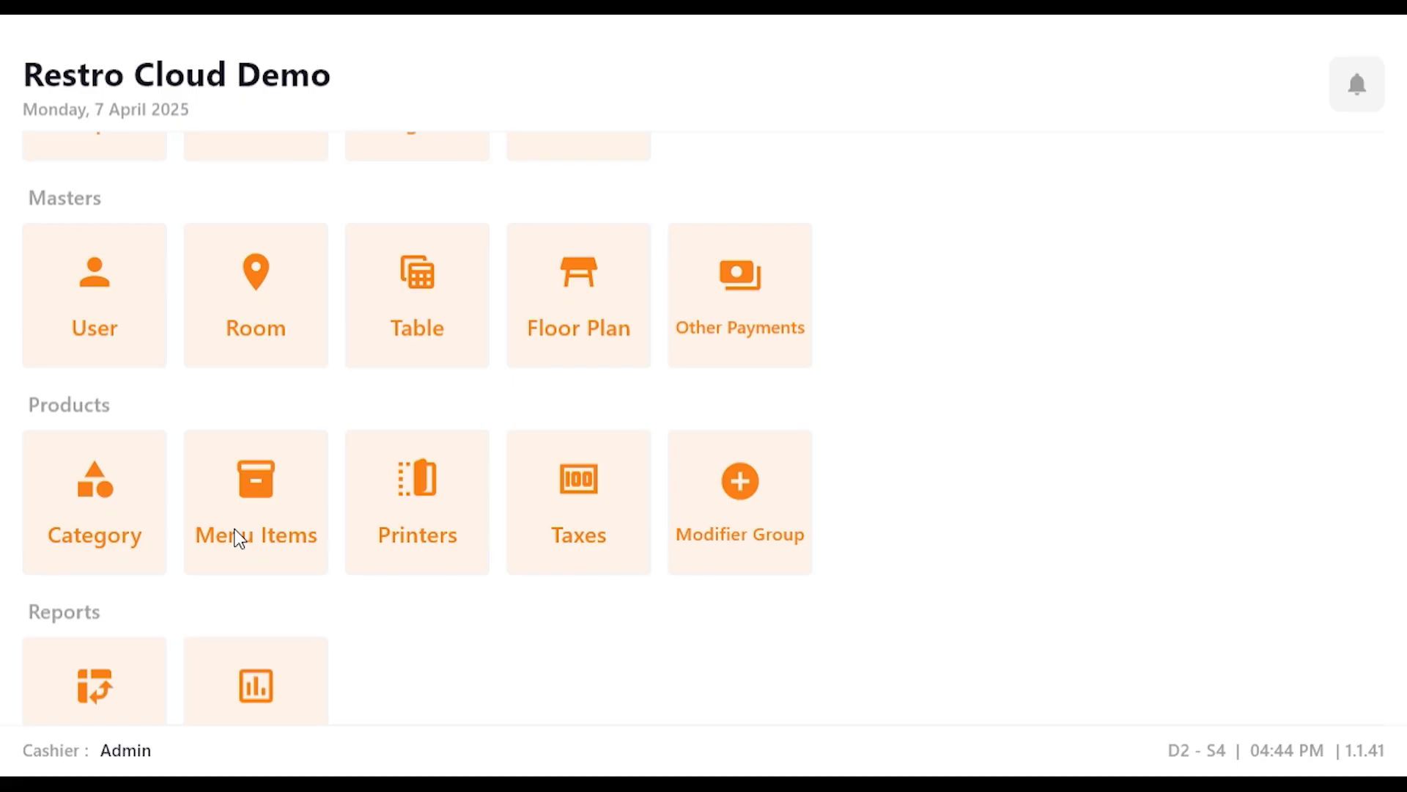
# Step: Assign the Grilled printer to the item Peri Peri 10 Leg Pc & 4 Dips
pyautogui.click(239, 535)
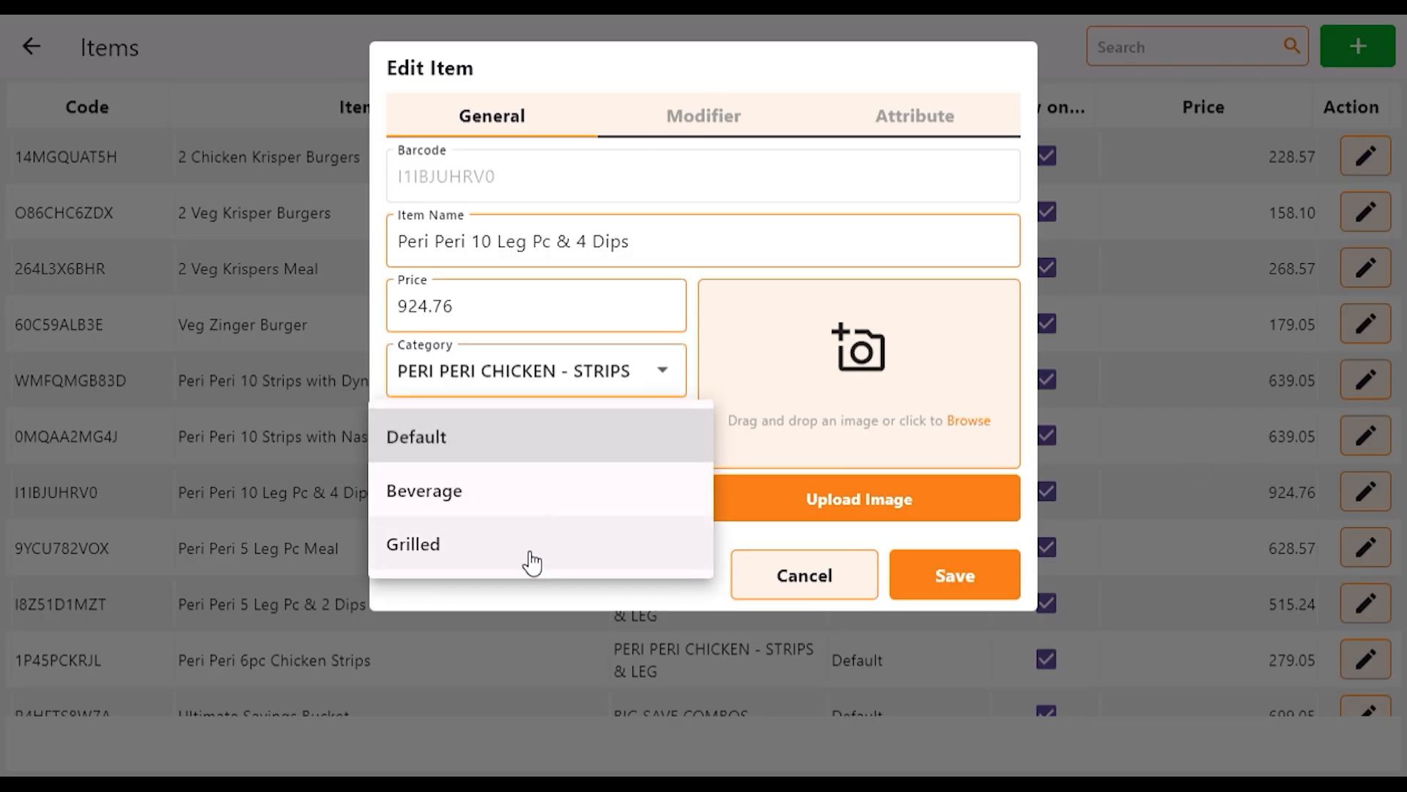
pyautogui.click(528, 560)
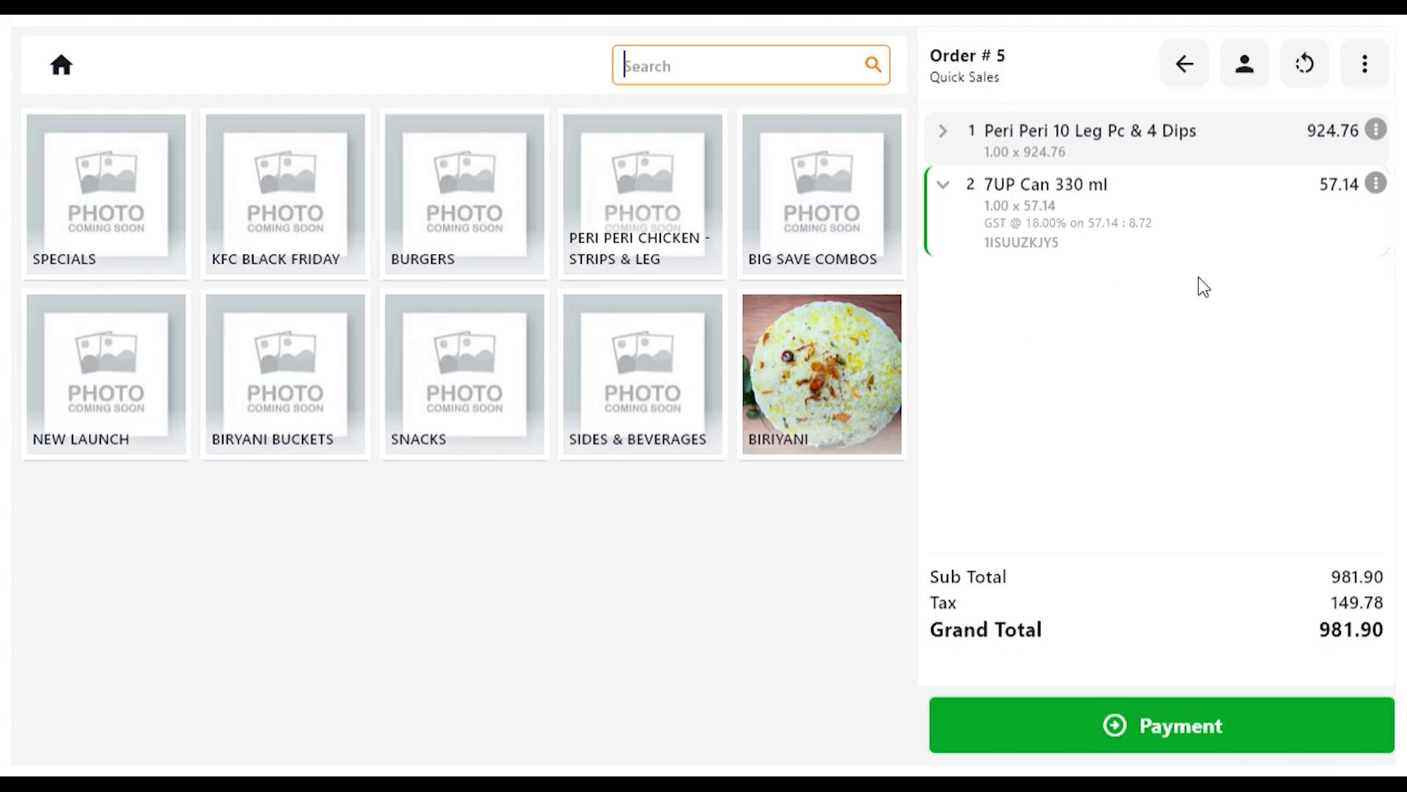
# Step: Take payment for the quick sale of Peri Peri 10 Leg Pc & 4 Dips and 7UP Can 330 ml
pyautogui.click(1127, 726)
pyautogui.click(1168, 703)
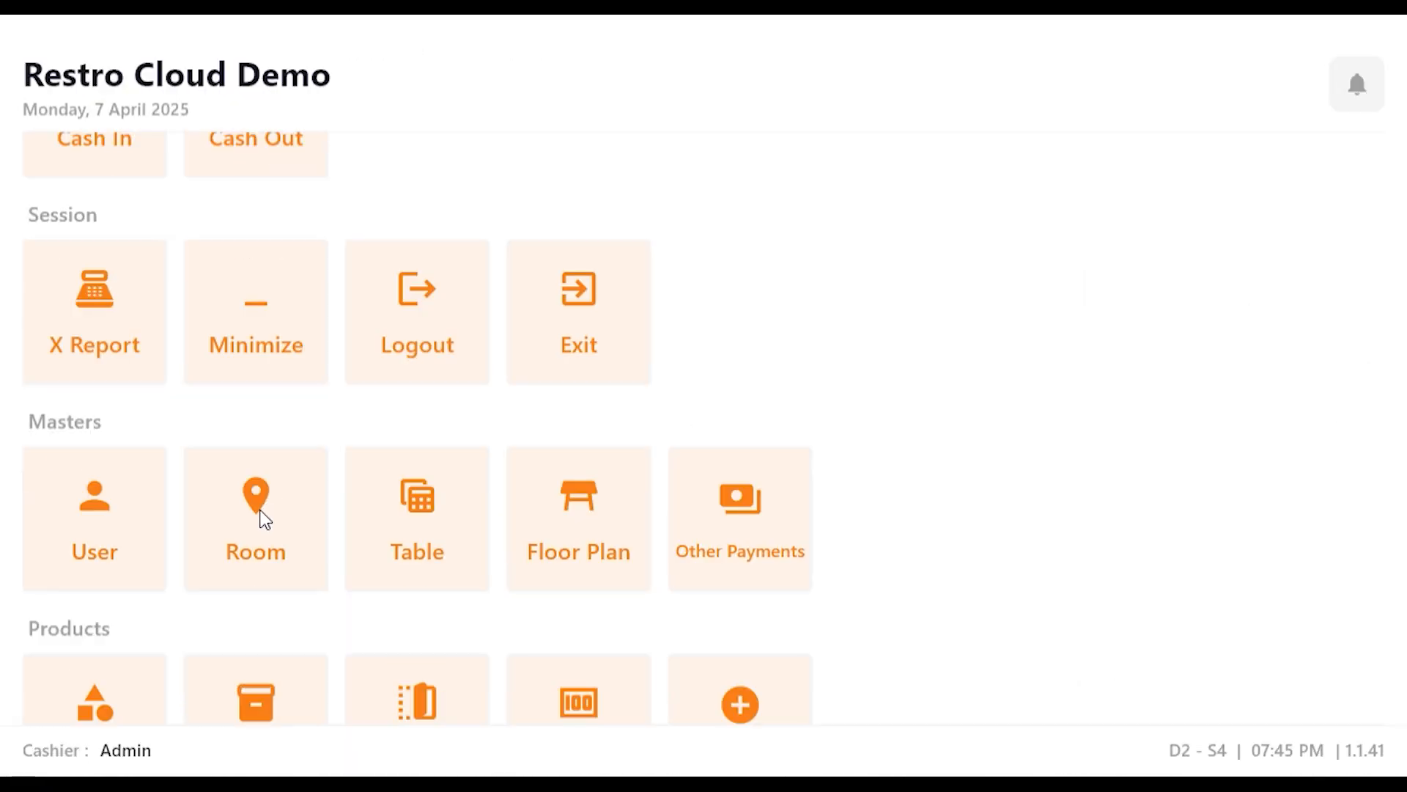
# Step: Add a TAKEAWAY room with type Take Away, plus DINE IN and DELIVERY rooms
pyautogui.click(262, 518)
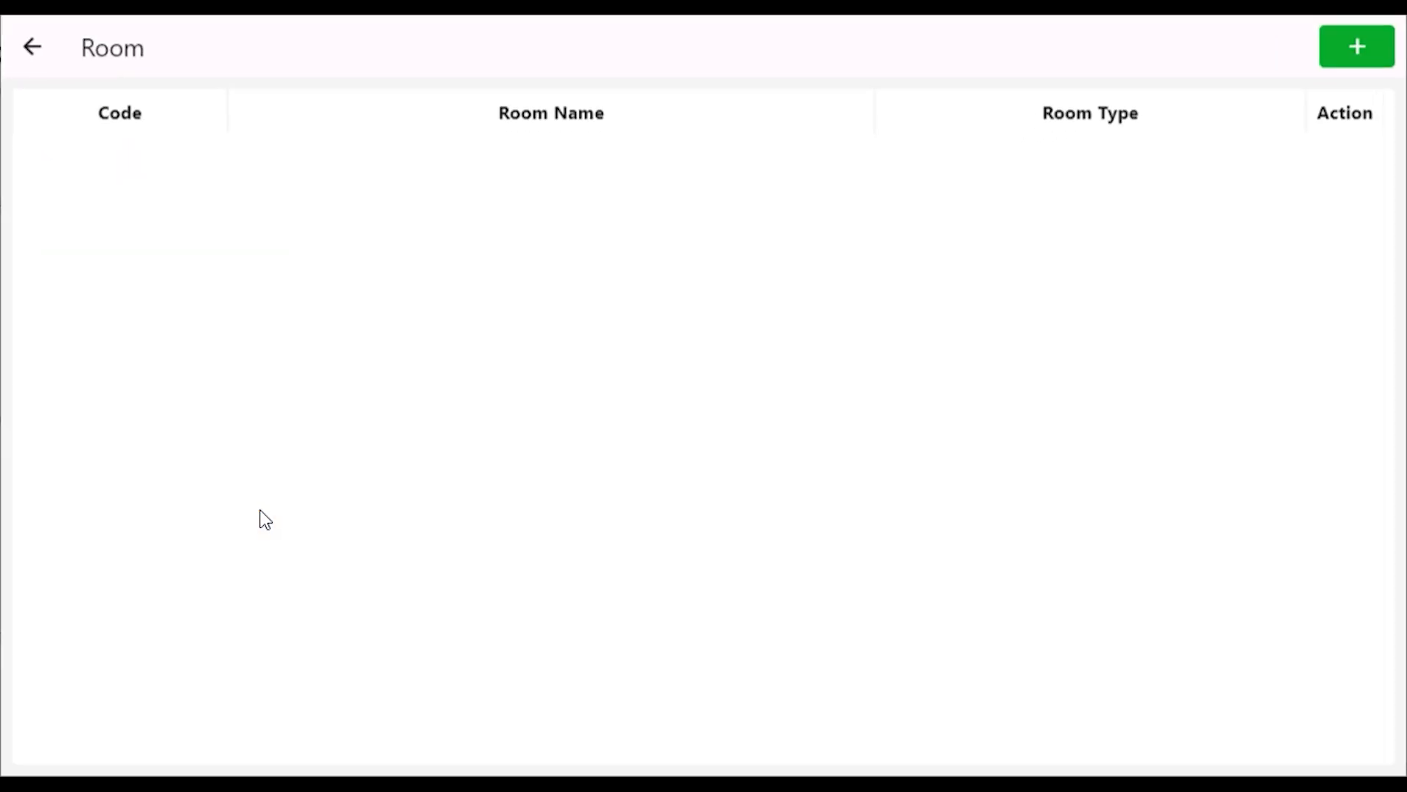
pyautogui.click(1357, 45)
pyautogui.click(857, 137)
pyautogui.write('TAKEAWAY')
pyautogui.click(662, 190)
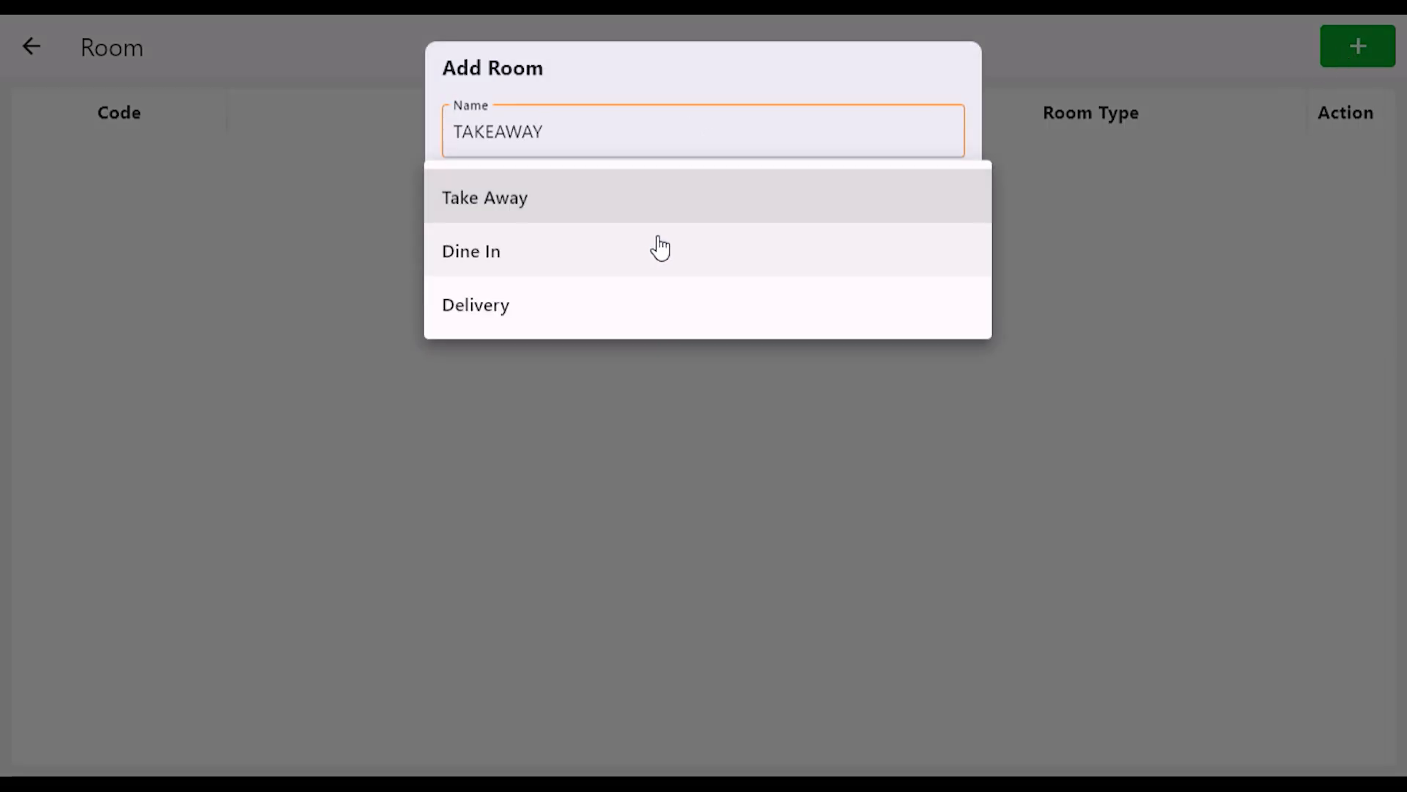
pyautogui.click(649, 214)
pyautogui.click(899, 258)
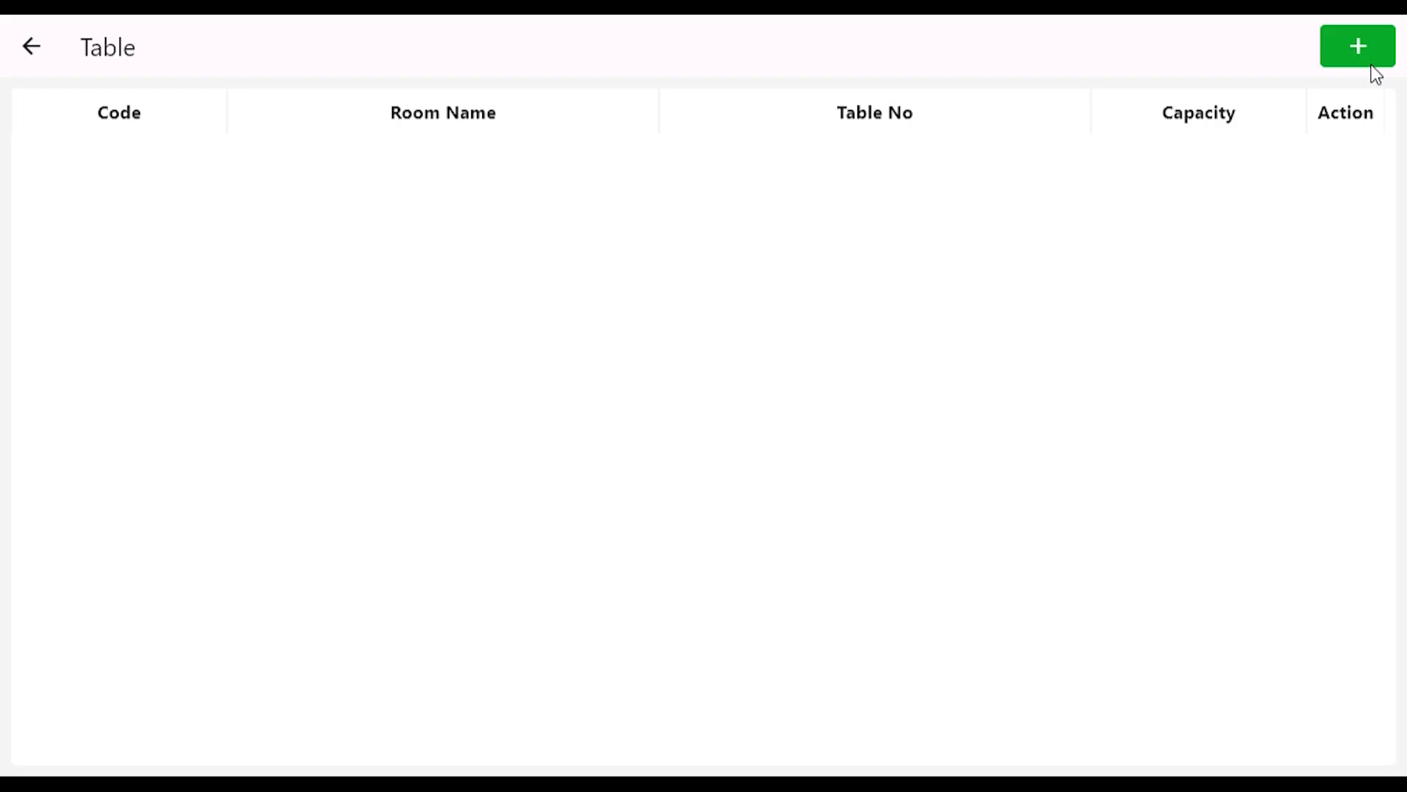
pyautogui.click(1365, 57)
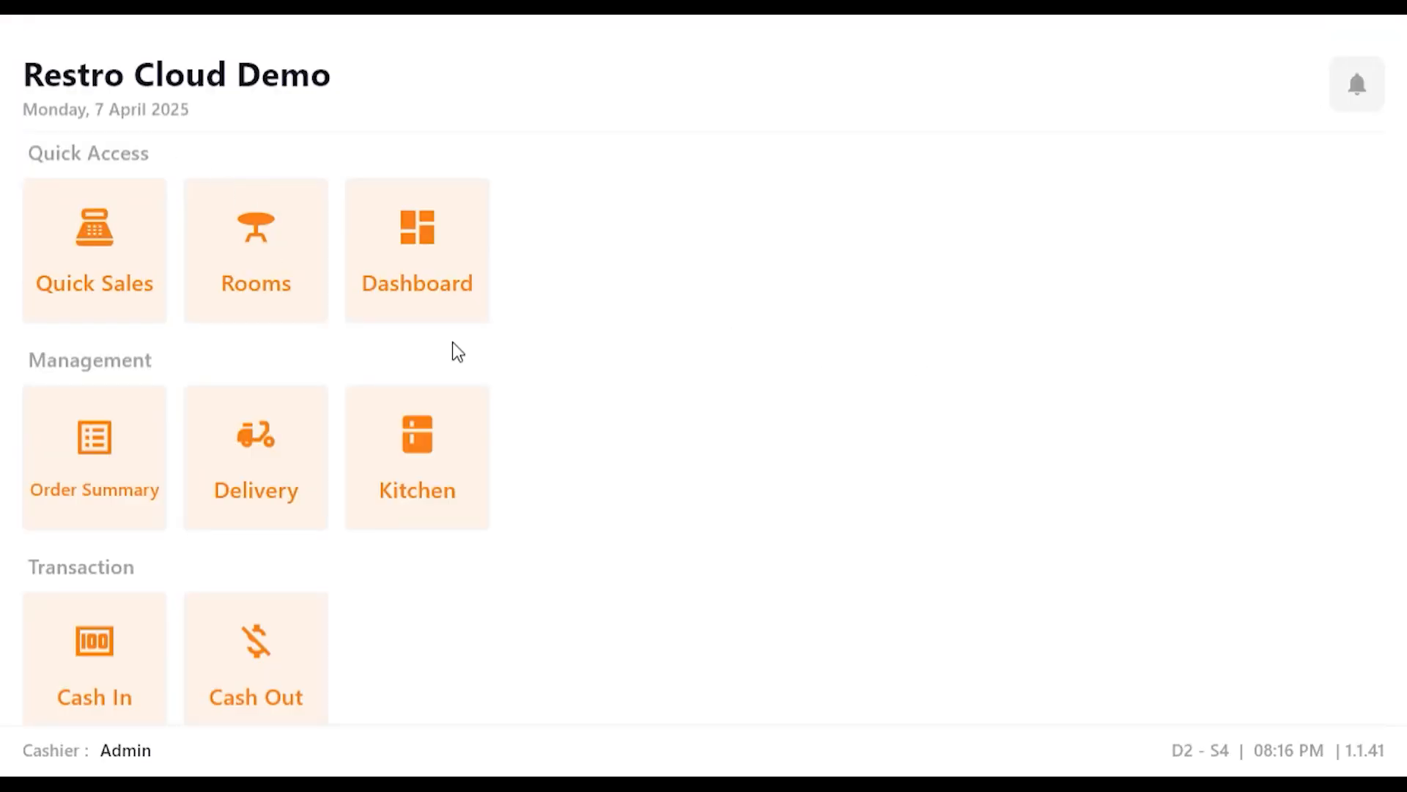
# Step: Place a dine-in order on table T1 with 6pc Hot & Crispy with Nashville Sauce and Mingles Bucket Meal
pyautogui.click(239, 248)
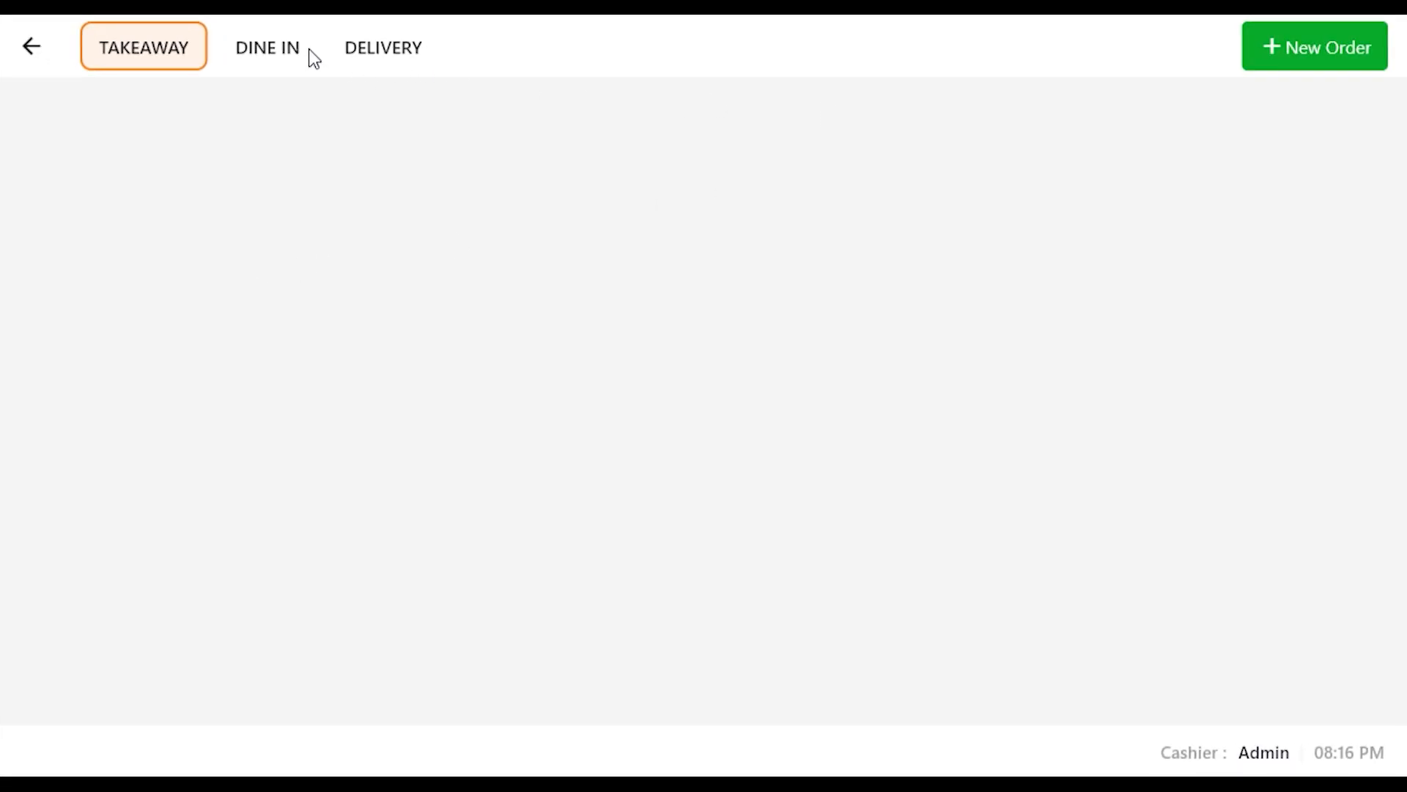
pyautogui.click(283, 55)
pyautogui.click(126, 222)
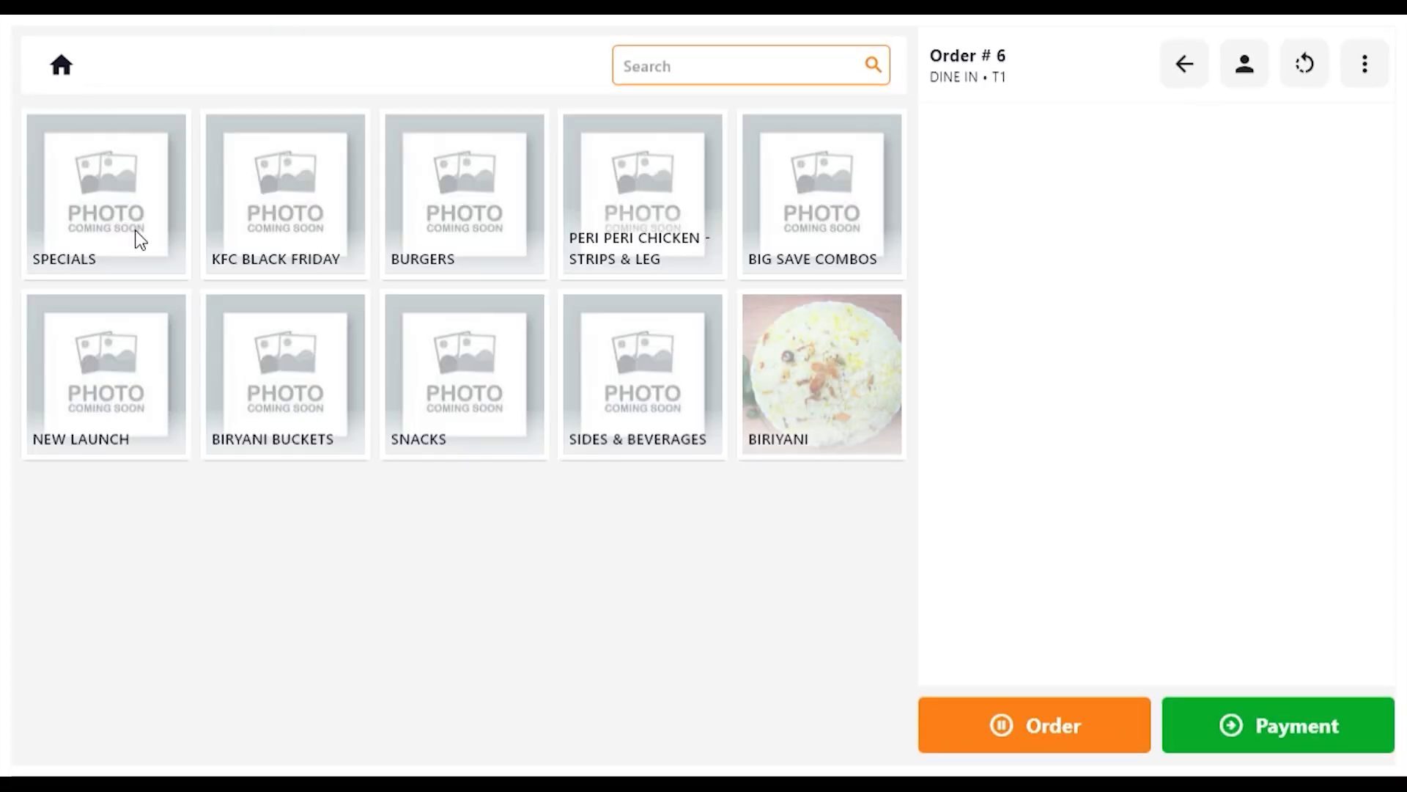
pyautogui.click(154, 214)
pyautogui.click(280, 214)
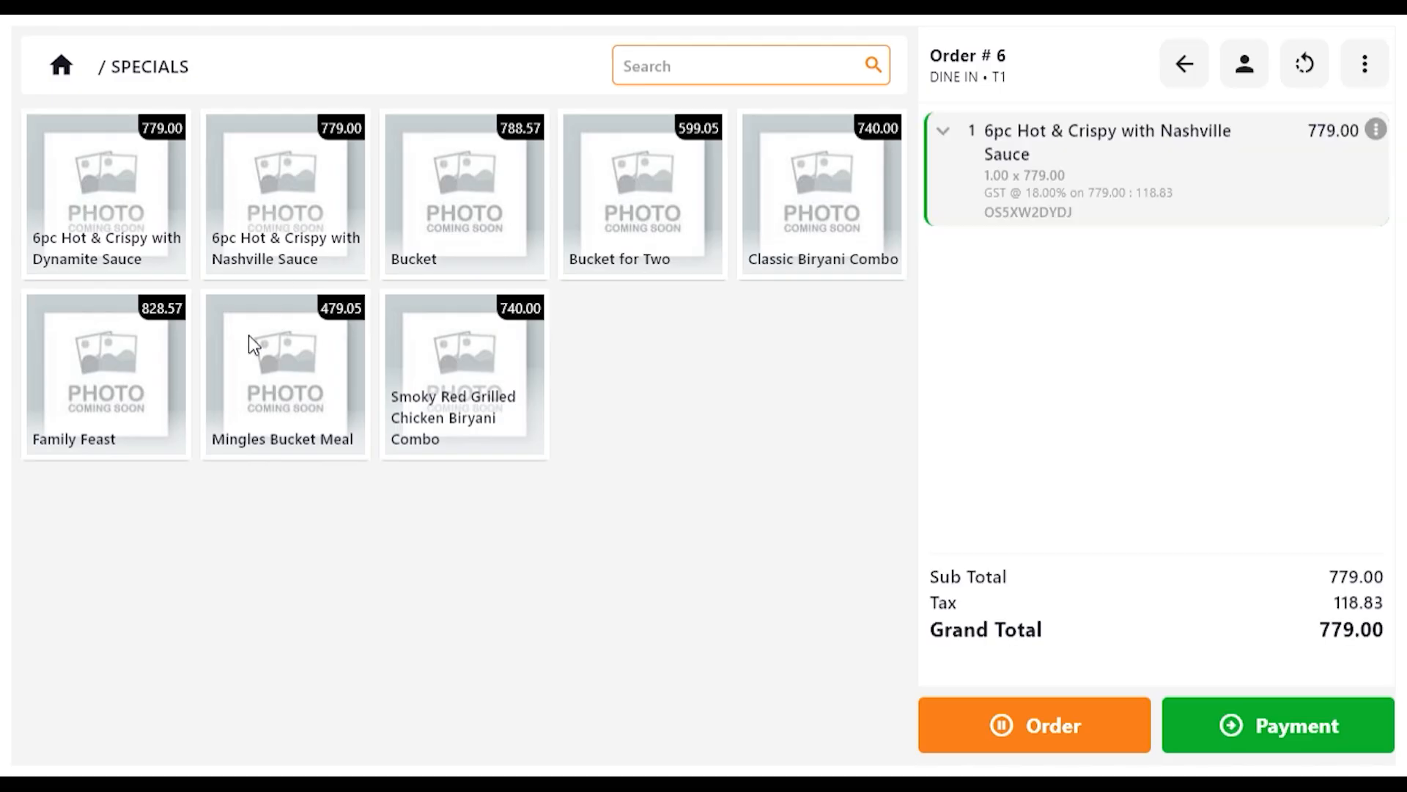
pyautogui.click(248, 335)
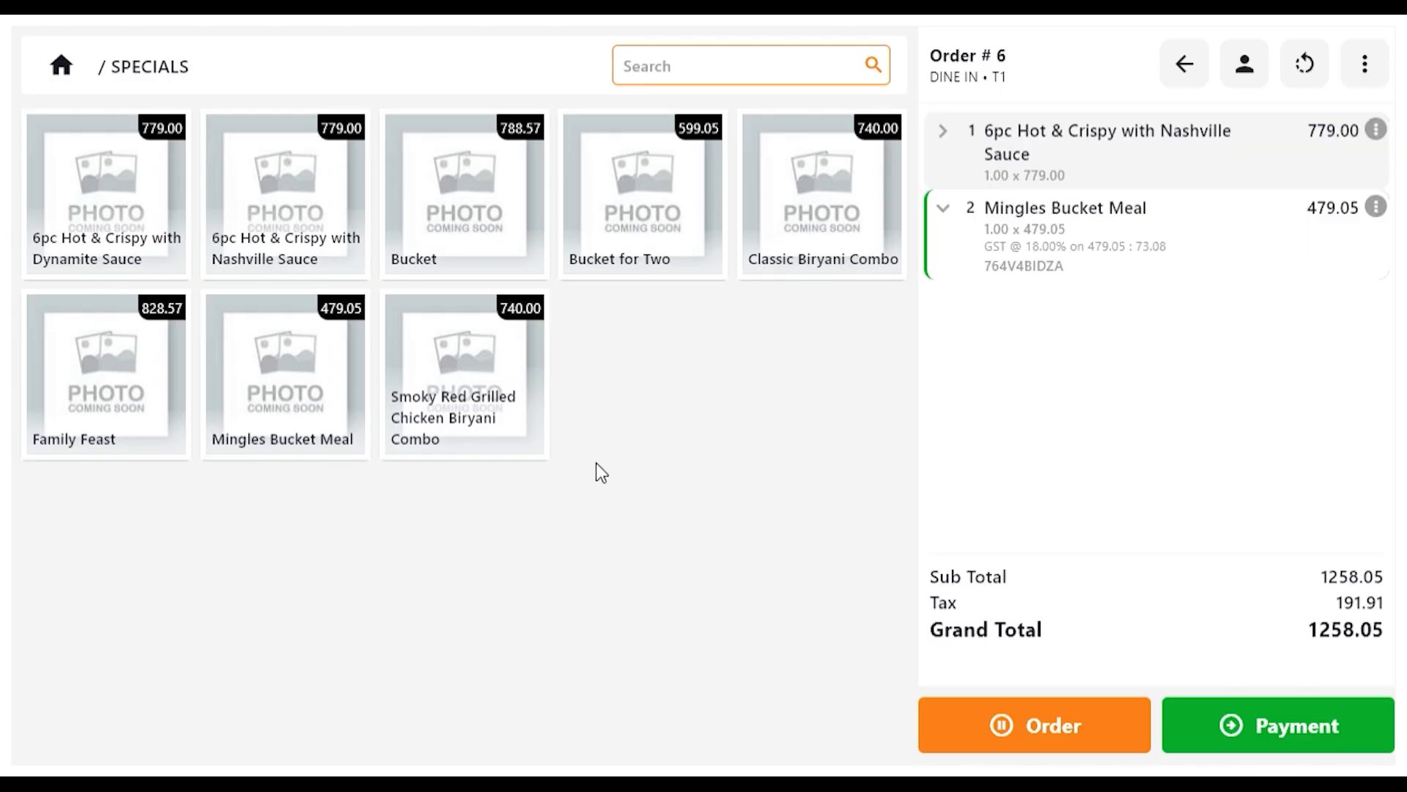
pyautogui.click(1092, 722)
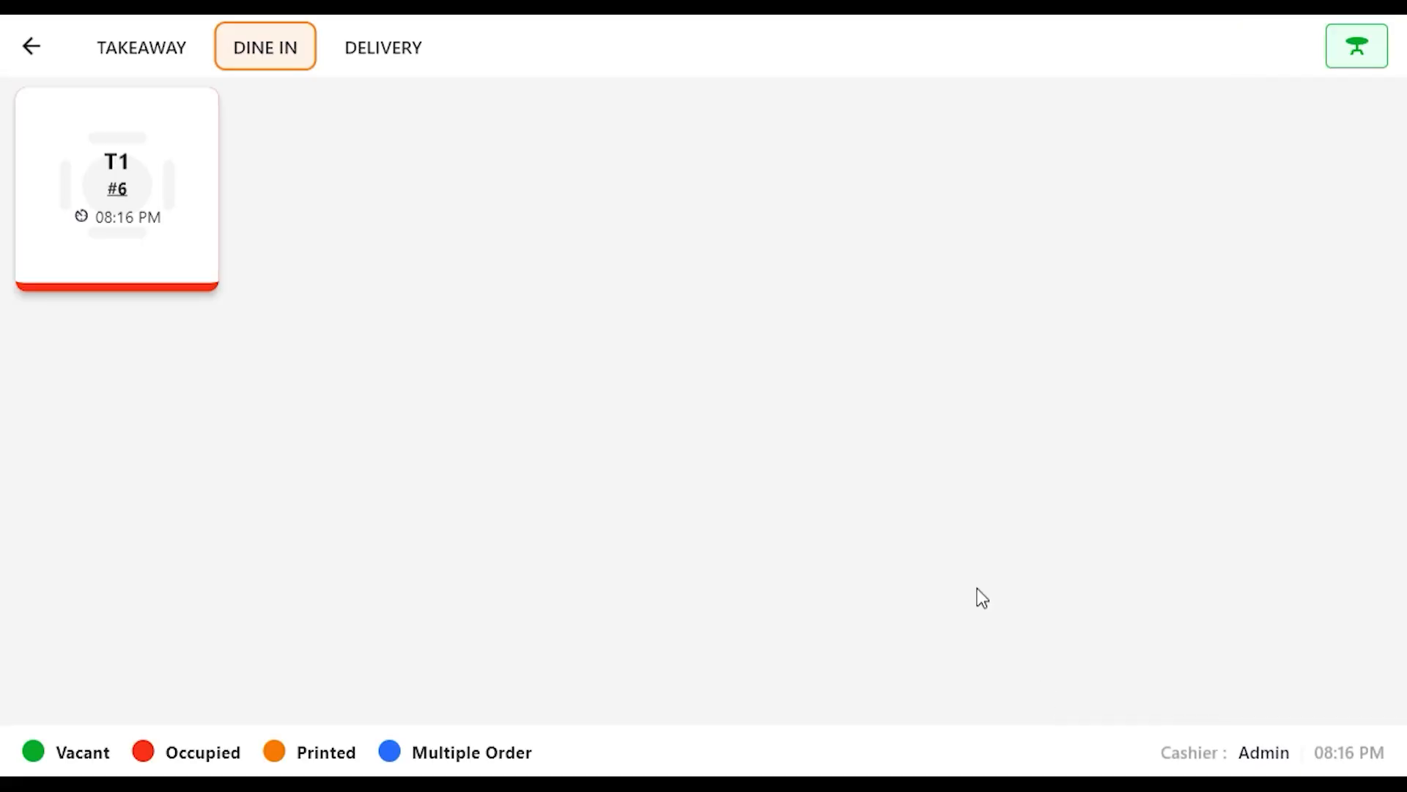
# Step: Reopen the running order on dine-in table T1 and take its payment
pyautogui.click(164, 197)
pyautogui.click(650, 400)
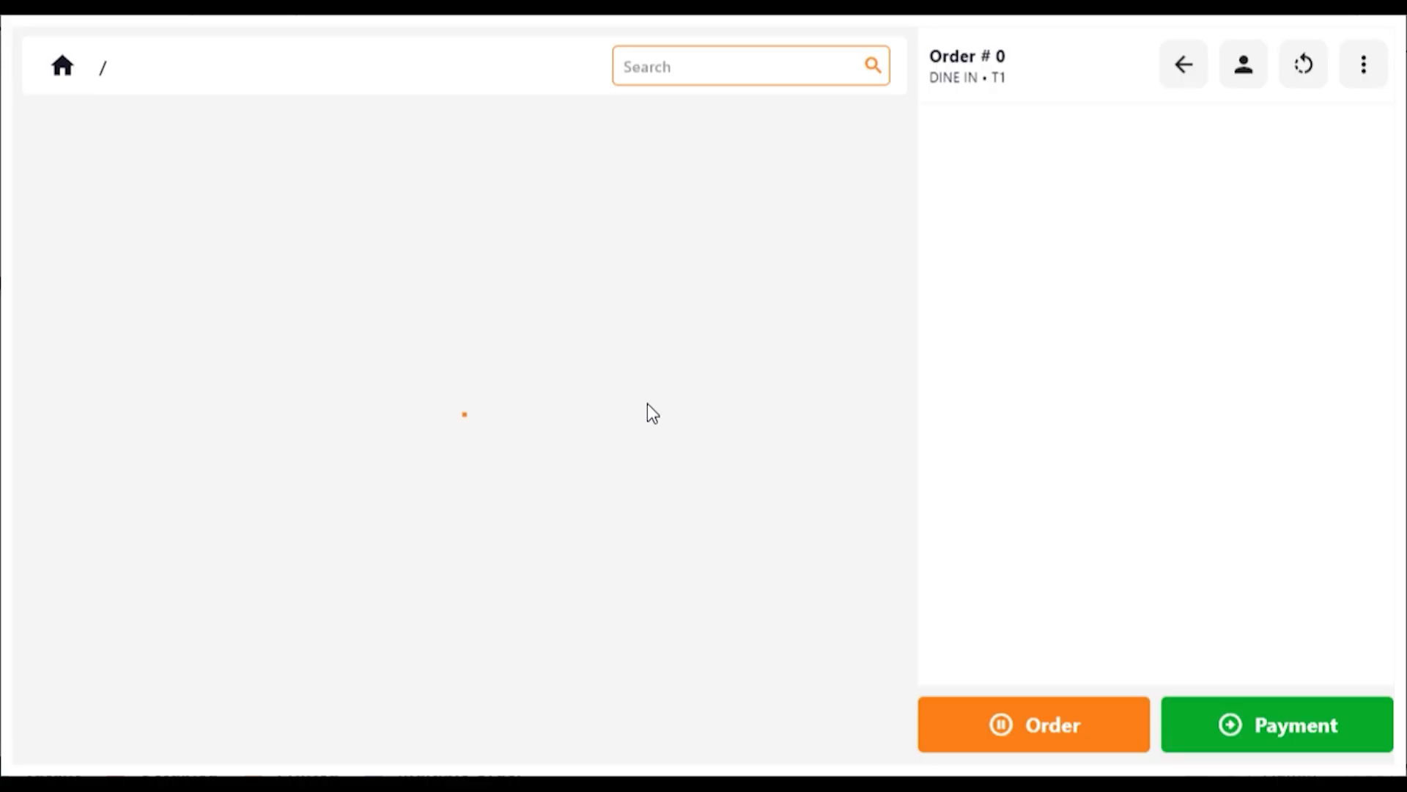
pyautogui.click(1273, 755)
pyautogui.click(1202, 702)
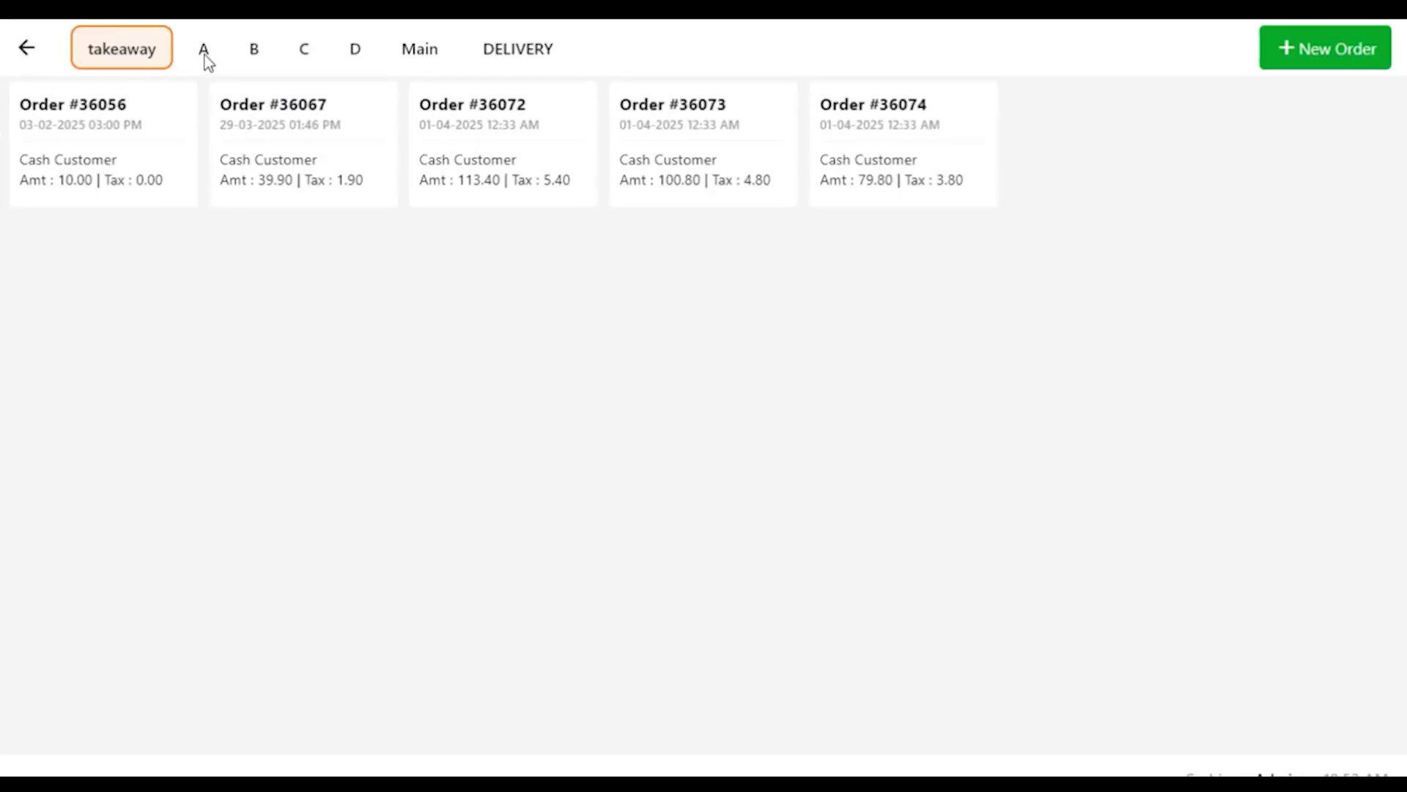
# Step: View the table orders on room A's floor plan, including T14 - 1, and look through the order summary
pyautogui.click(204, 48)
pyautogui.click(675, 669)
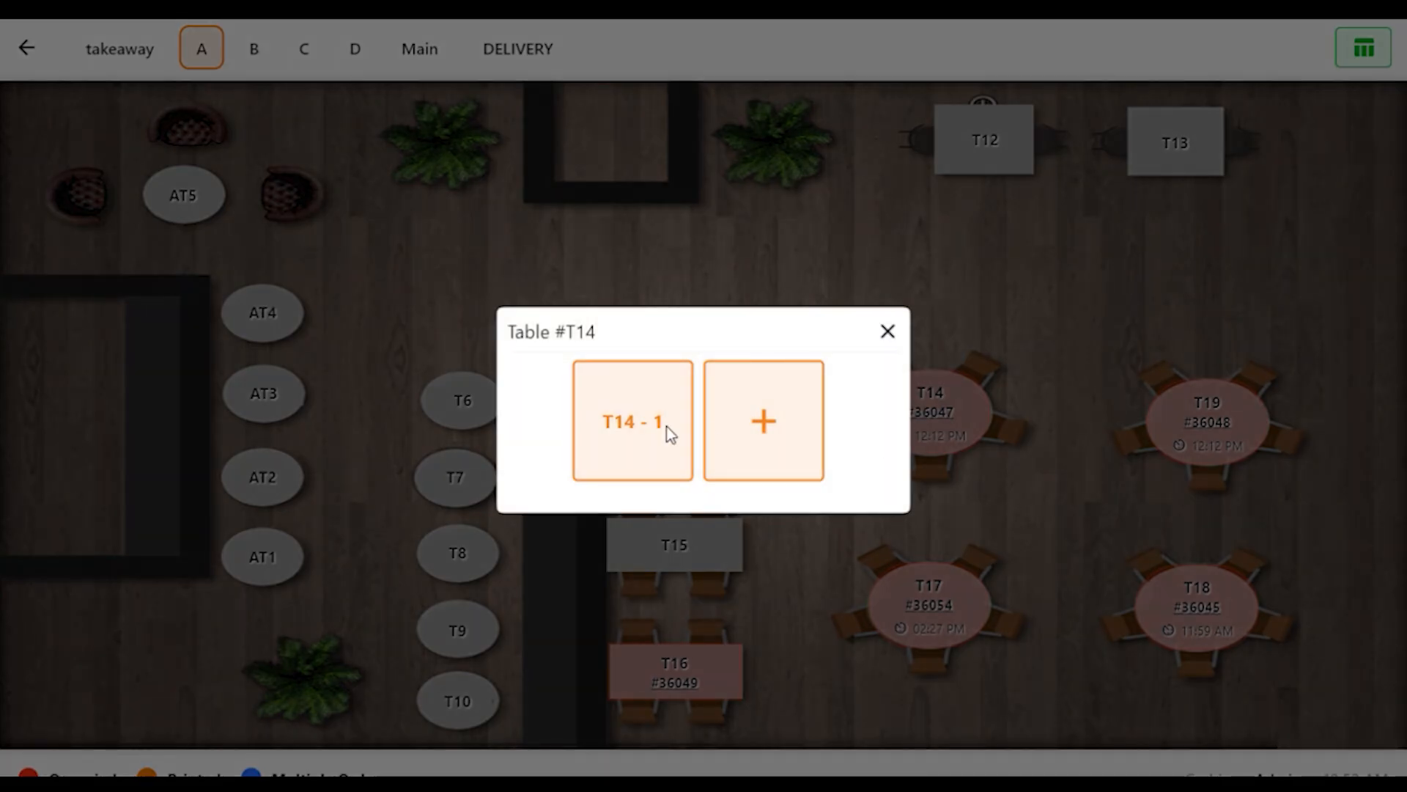
pyautogui.click(665, 428)
pyautogui.click(1205, 70)
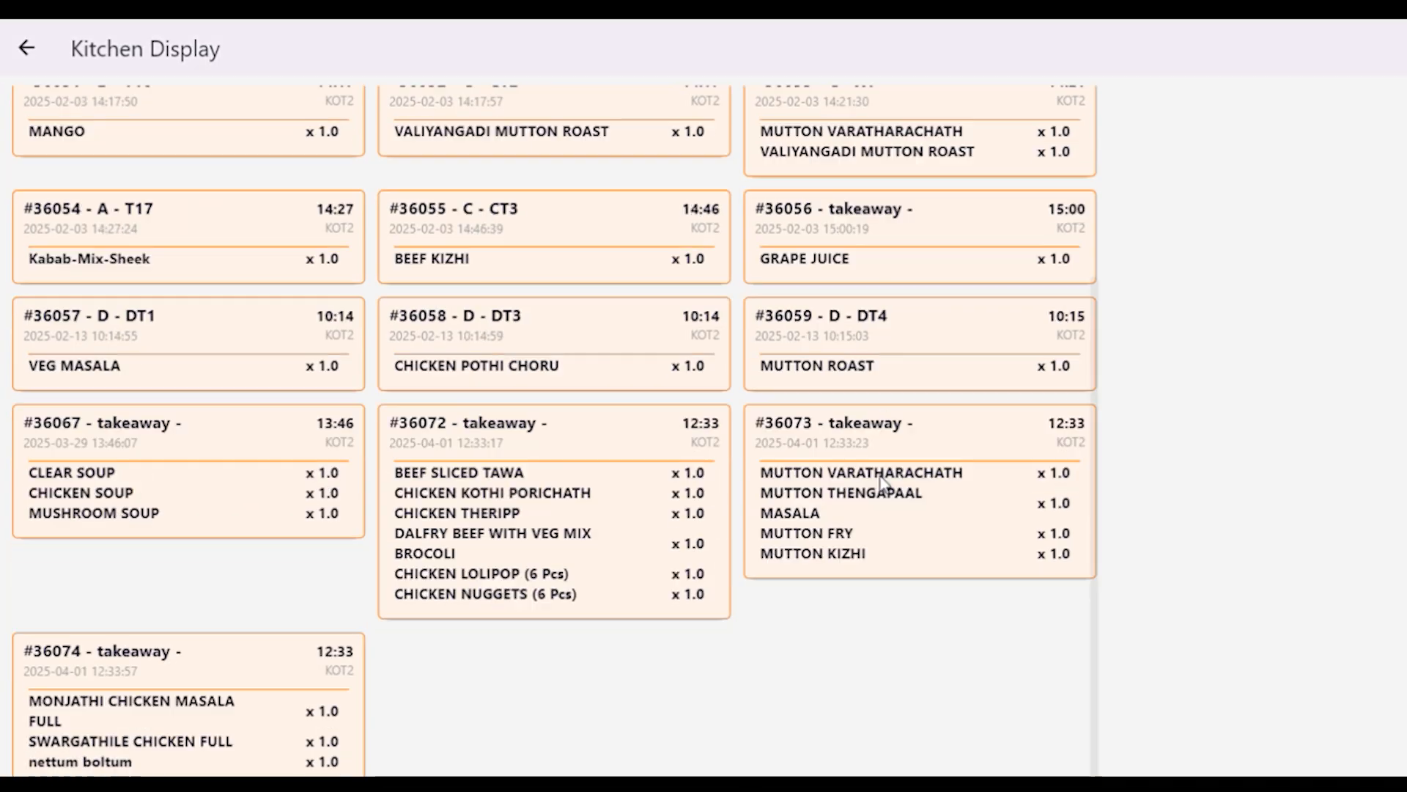
pyautogui.scroll(5, 841, 482)
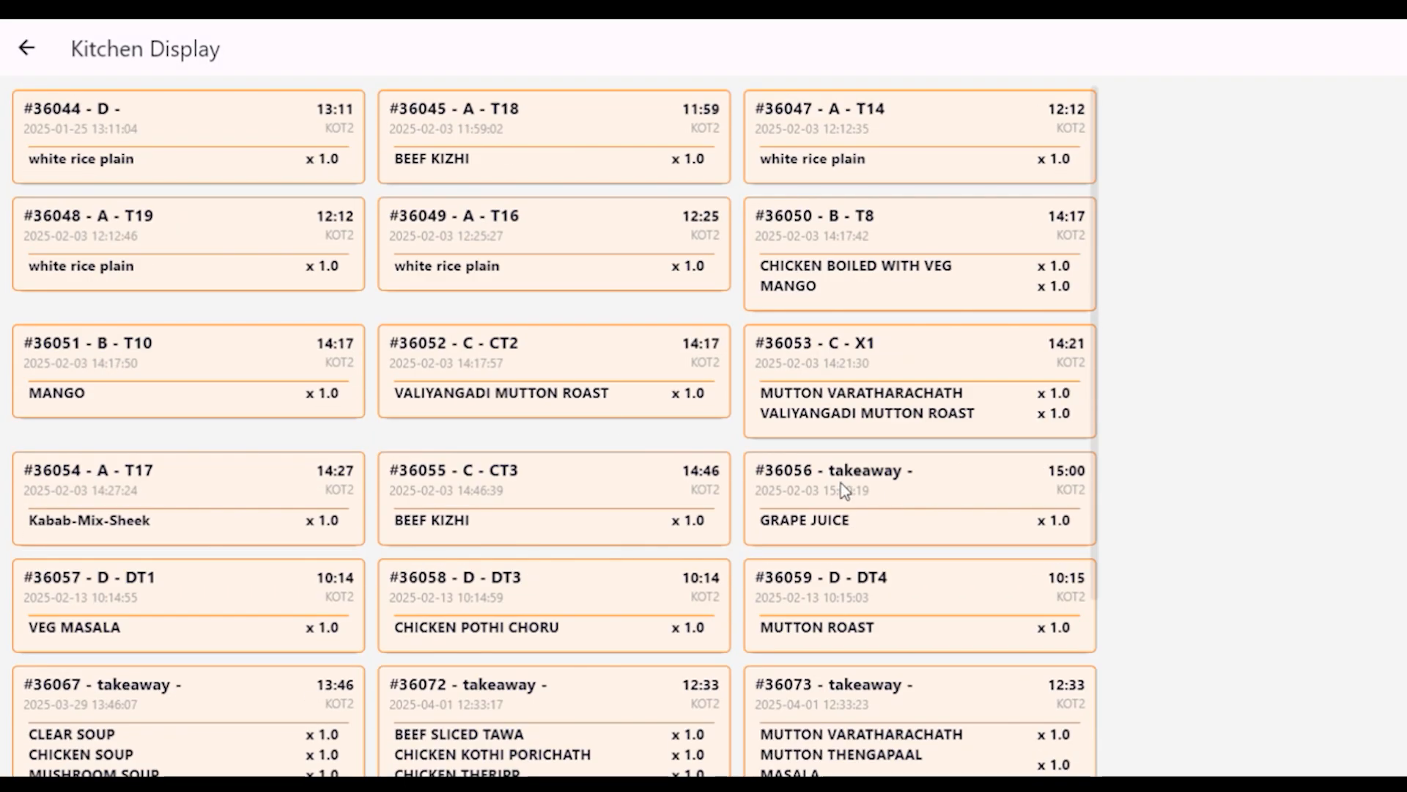